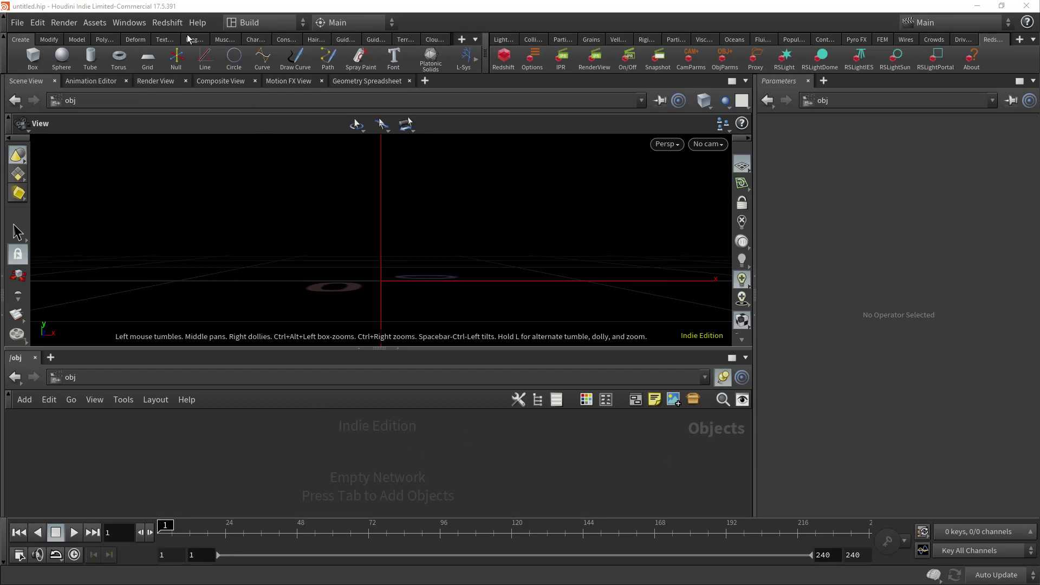
Step: Install the RS_MoGraph_Studio asset library and create its studio node
{"action": "left_click", "coordinate": [88, 22]}
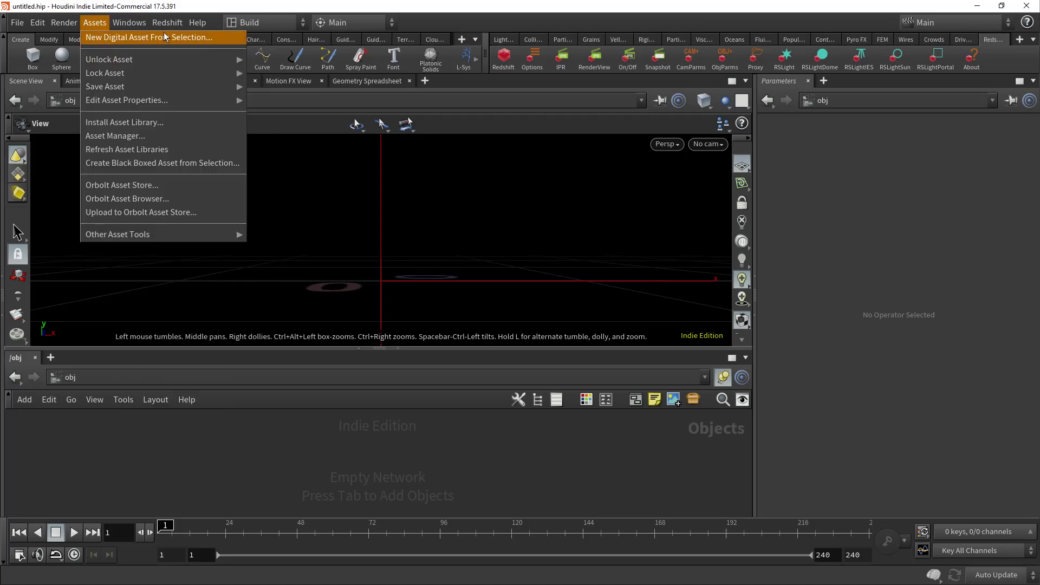
{"action": "left_click", "coordinate": [95, 23]}
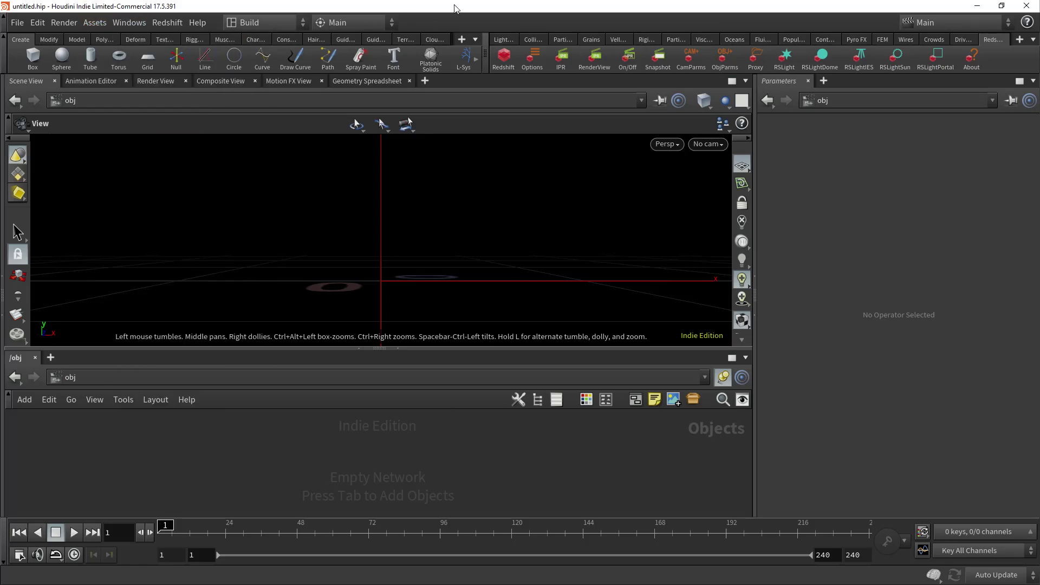
{"action": "left_click", "coordinate": [96, 26]}
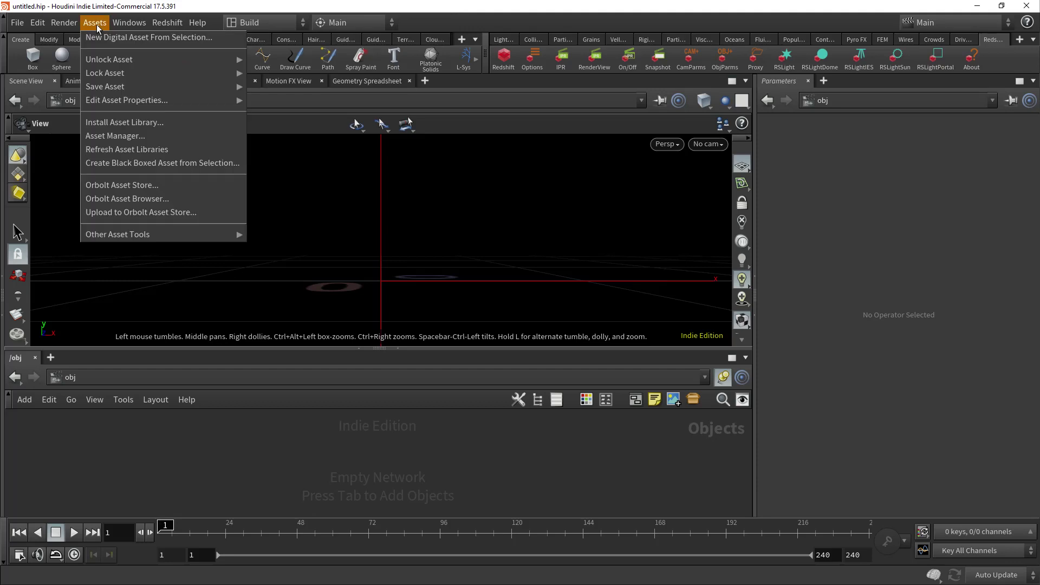
{"action": "left_click", "coordinate": [122, 116]}
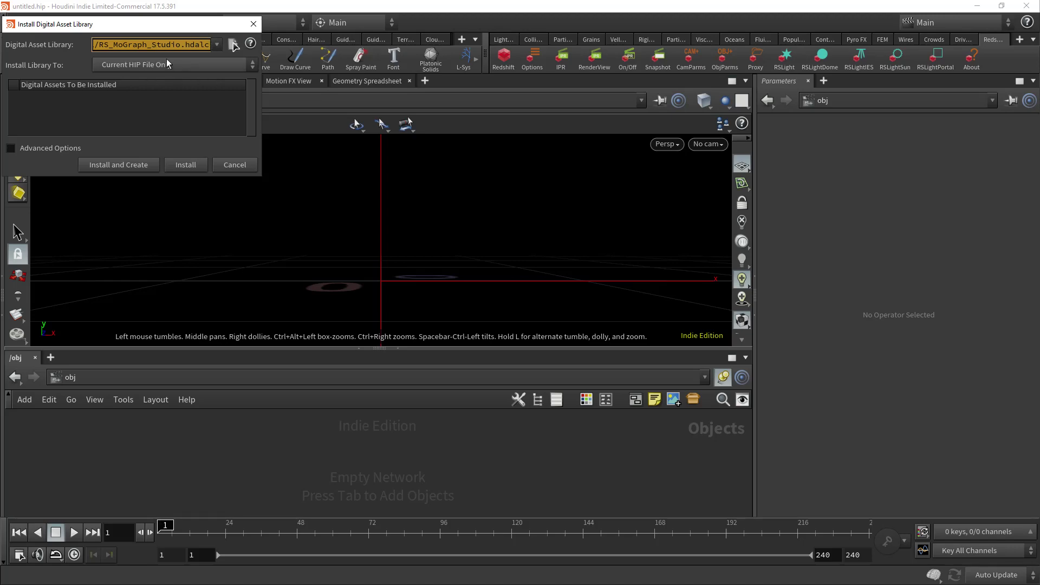
{"action": "left_click", "coordinate": [120, 165]}
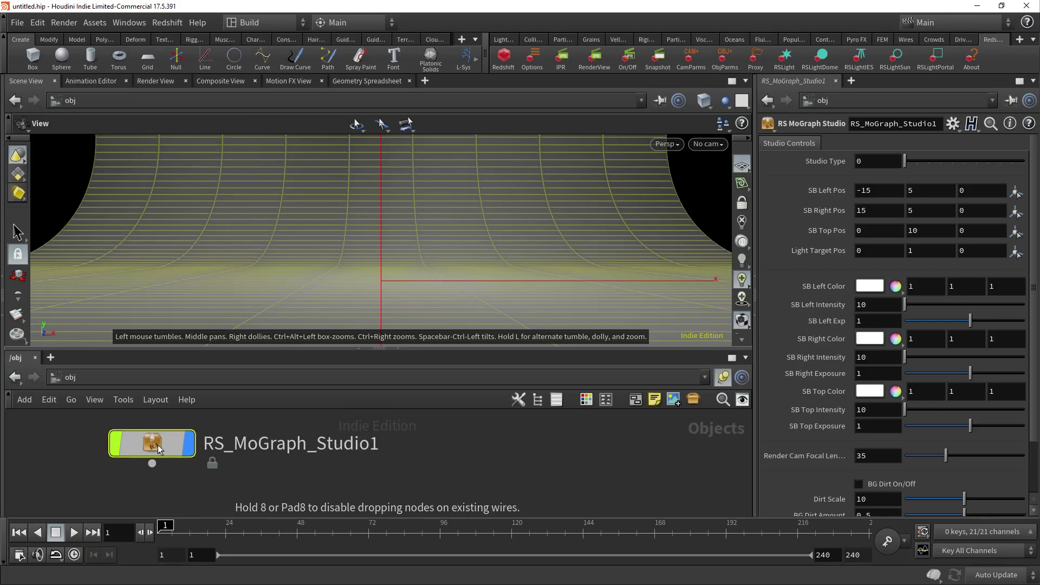
Step: Place RS_MoGraph_Studio1 in the network and start a Redshift IPR viewport preview
{"action": "left_click", "coordinate": [71, 442]}
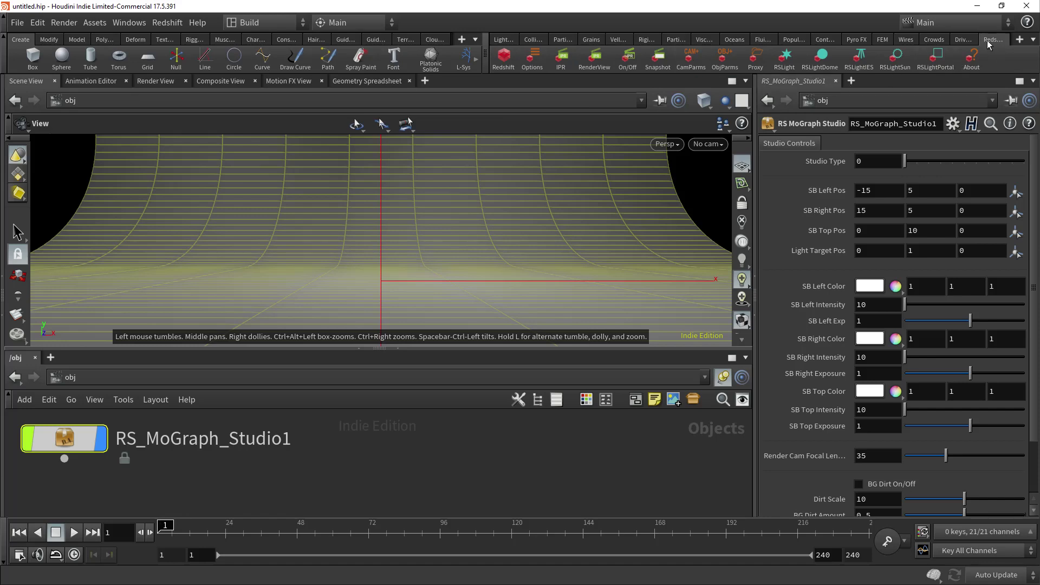
{"action": "left_click", "coordinate": [513, 62]}
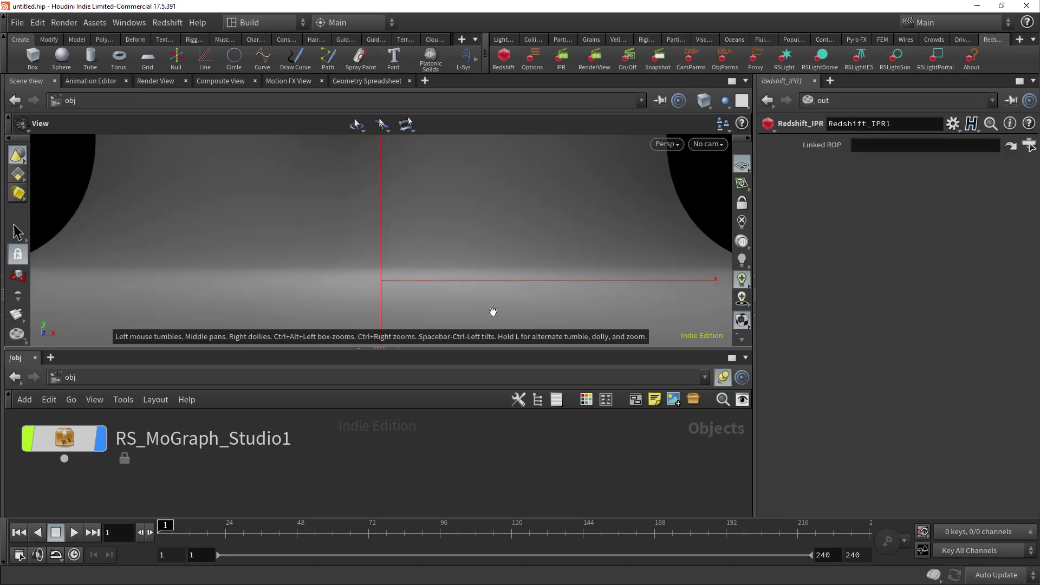
Step: In the /out network, lay out the nodes and set Redshift_IPR1's Linked ROP to Redshift_ROP1
{"action": "left_click", "coordinate": [63, 379]}
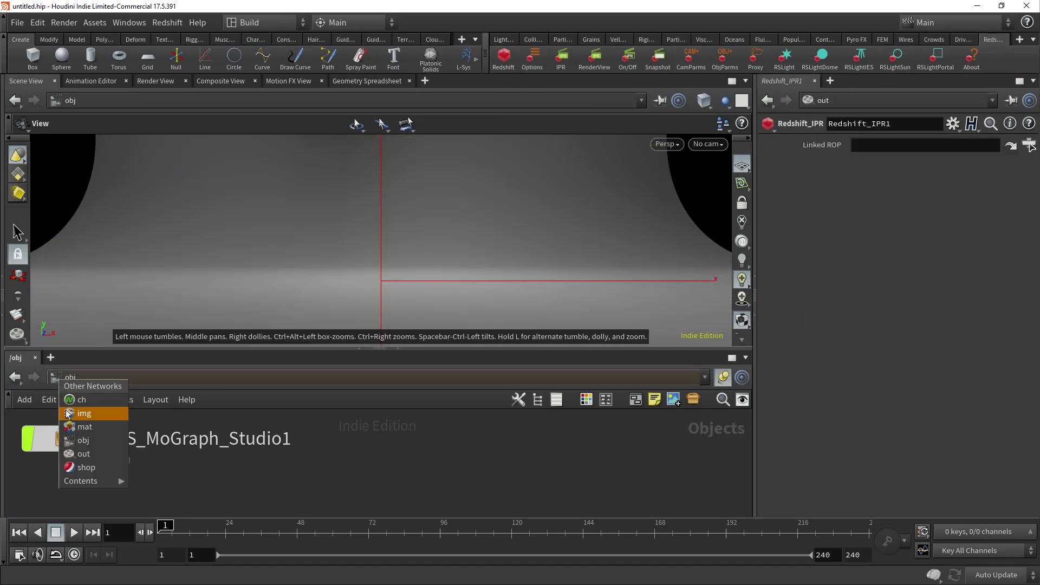
{"action": "left_click", "coordinate": [77, 460]}
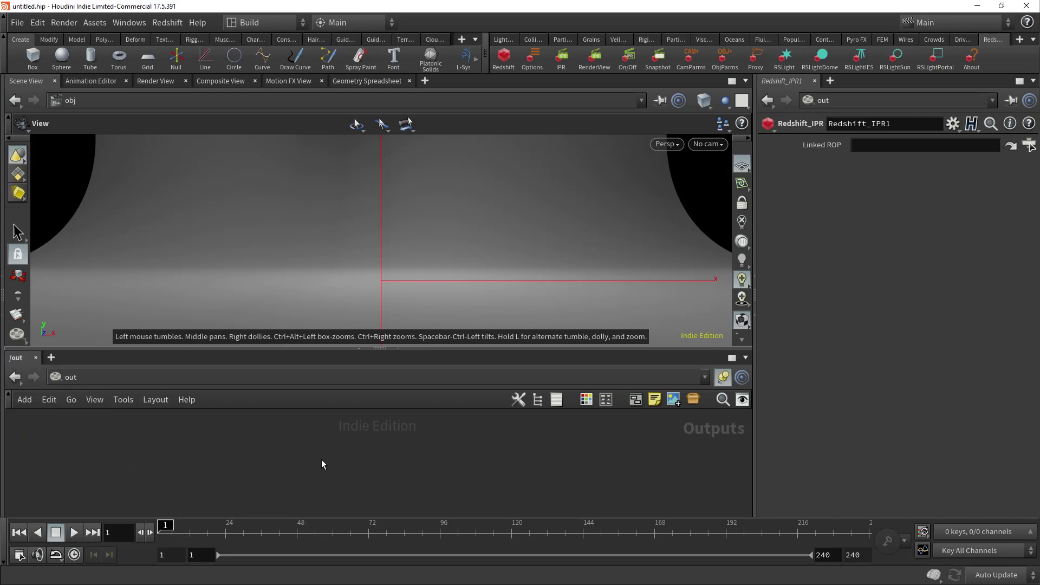
{"action": "key", "text": "l"}
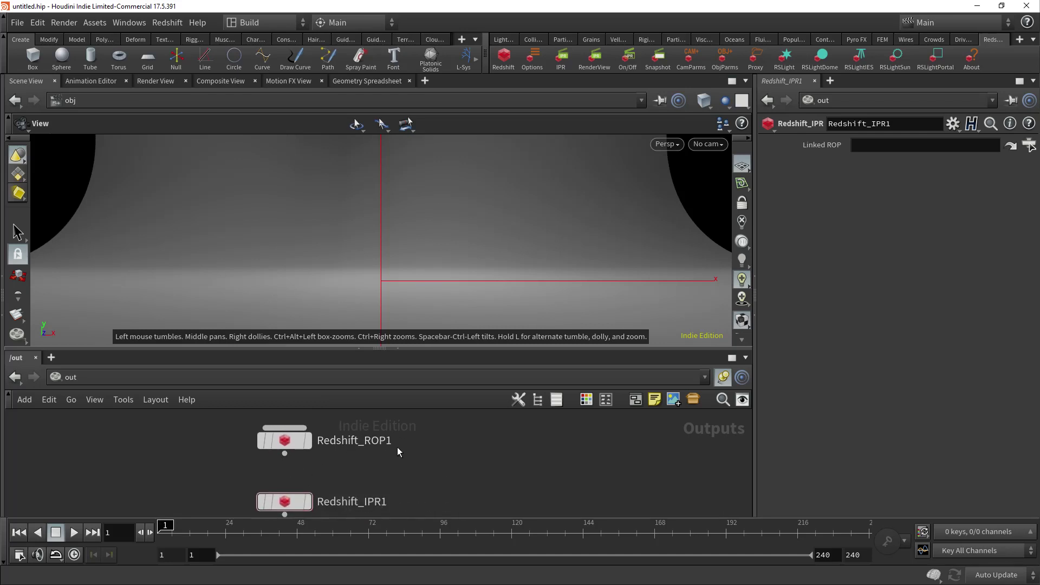
{"action": "left_click", "coordinate": [286, 504]}
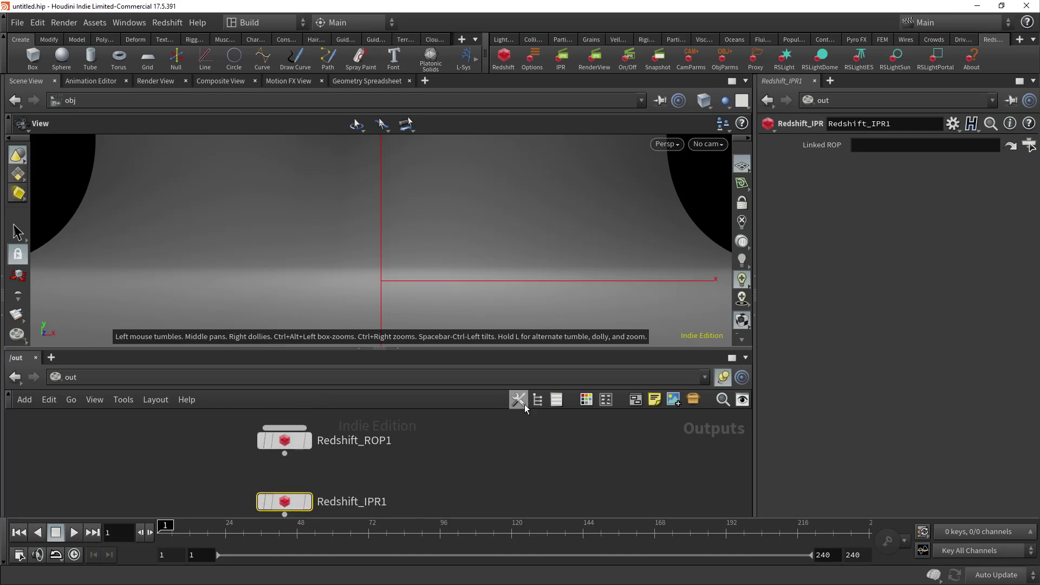
{"action": "left_click_drag", "start_coordinate": [285, 439], "coordinate": [873, 146]}
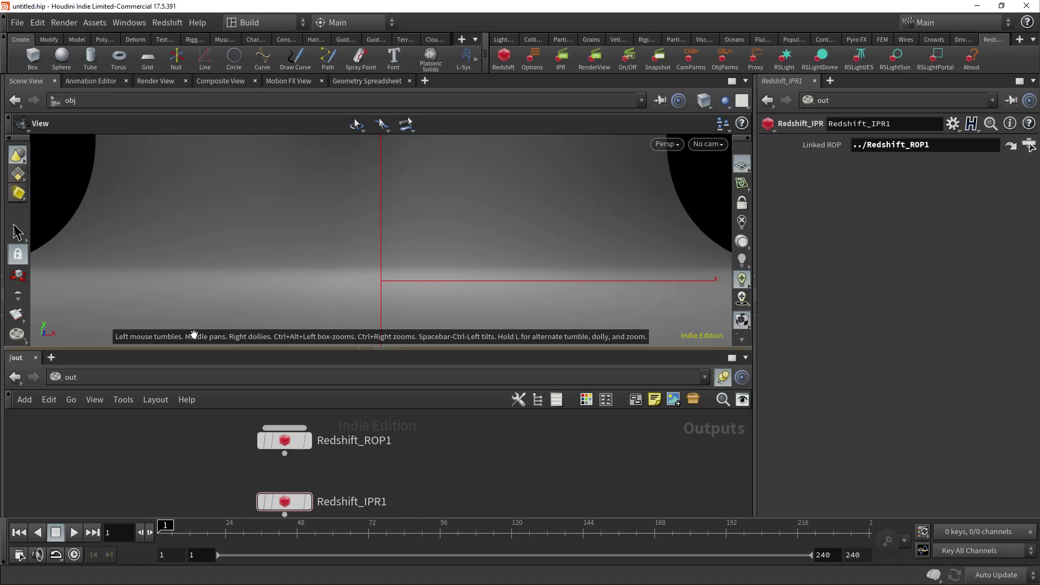
{"action": "left_click", "coordinate": [56, 377]}
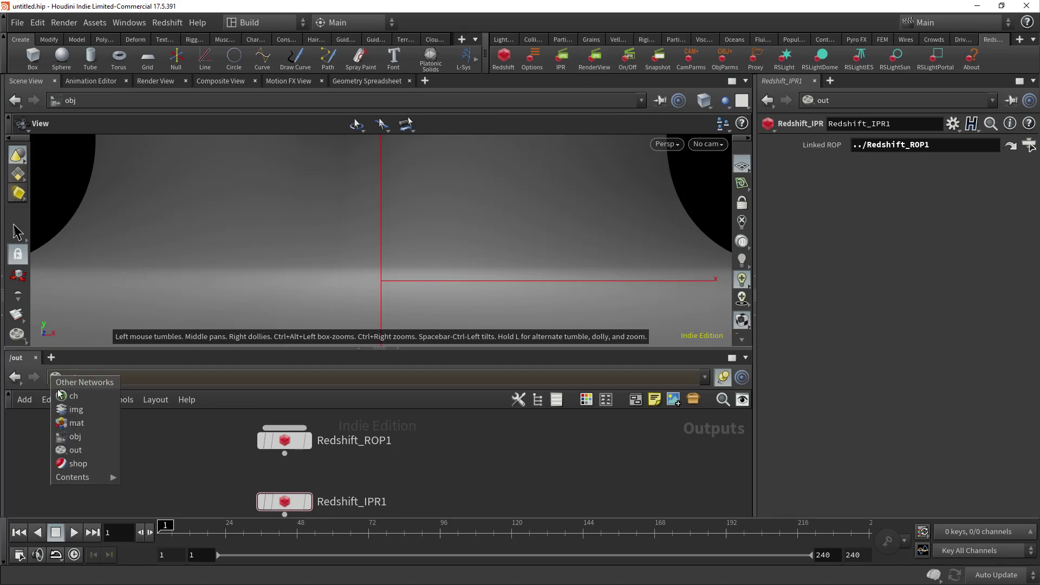
Step: Back in /obj, add a geo1 Geometry object and go inside it
{"action": "left_click", "coordinate": [69, 436]}
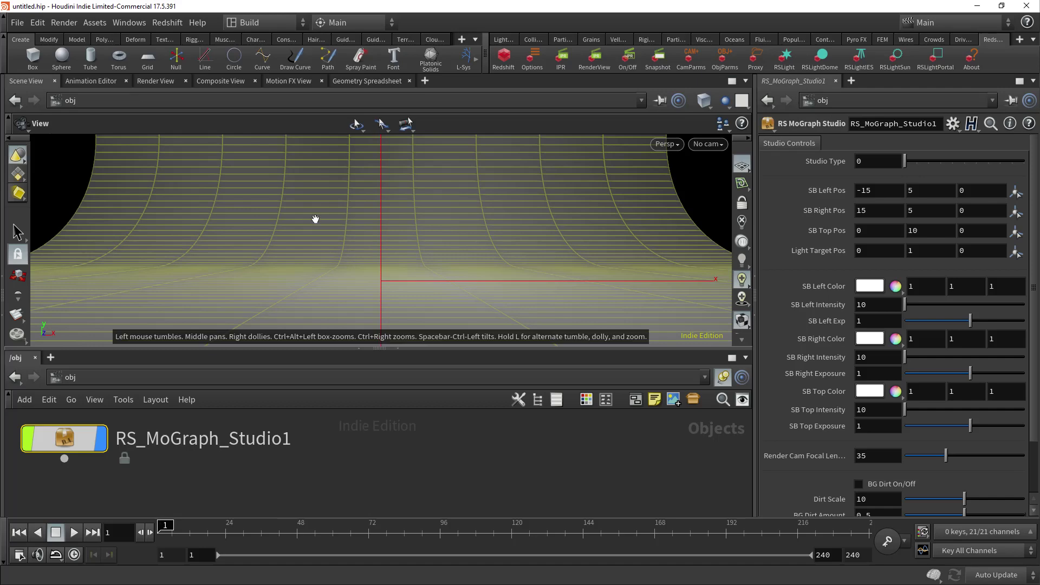
{"action": "key", "text": "Tab"}
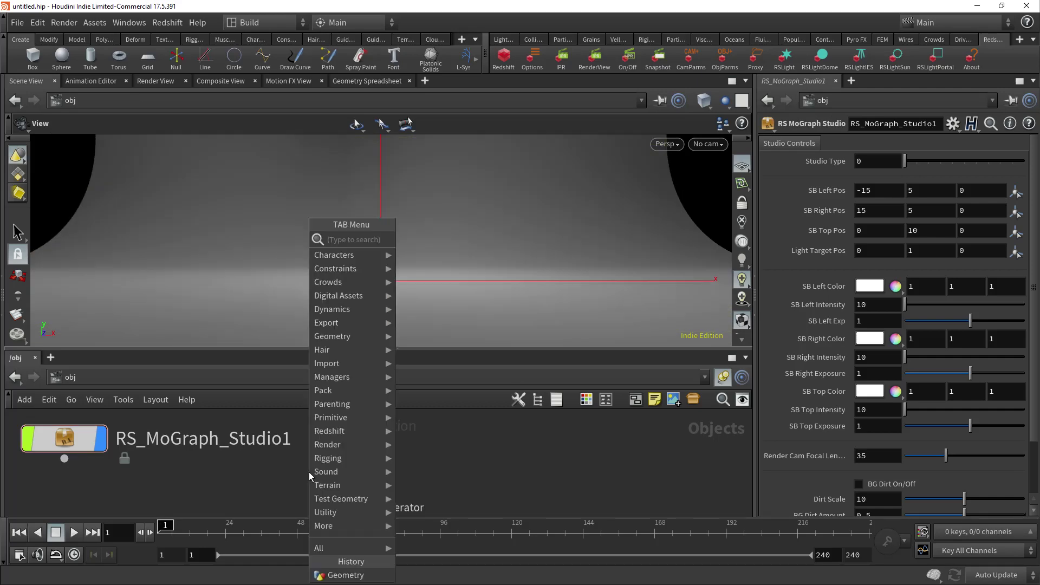
{"action": "type", "text": "geo"}
{"action": "key", "text": "Return"}
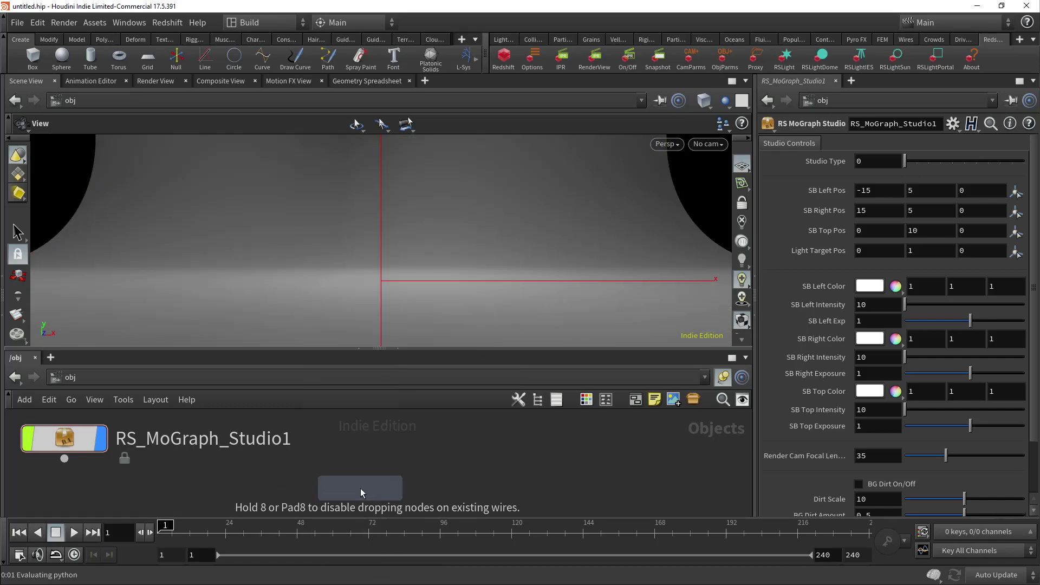
{"action": "left_click", "coordinate": [388, 490]}
{"action": "double_click", "coordinate": [375, 485]}
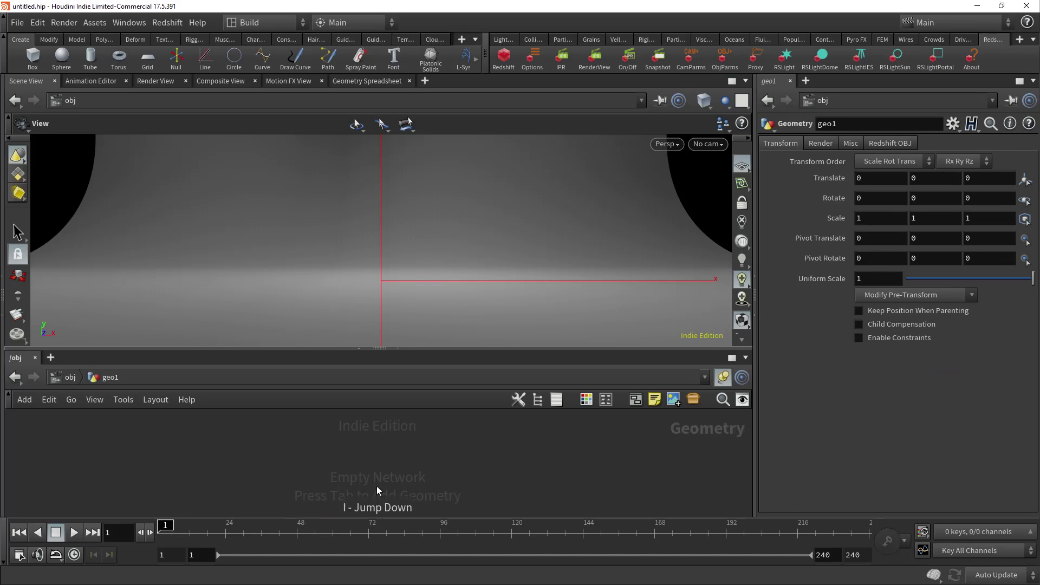
Step: Create a Test Geometry: Shader Ball node inside geo1
{"action": "key", "text": "Tab"}
{"action": "type", "text": "test"}
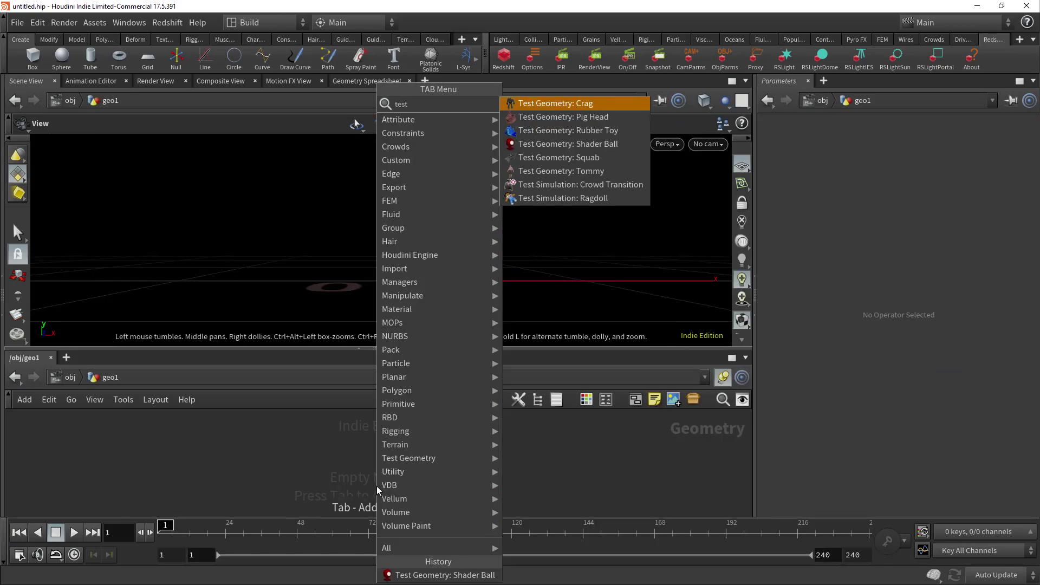
{"action": "left_click", "coordinate": [563, 143]}
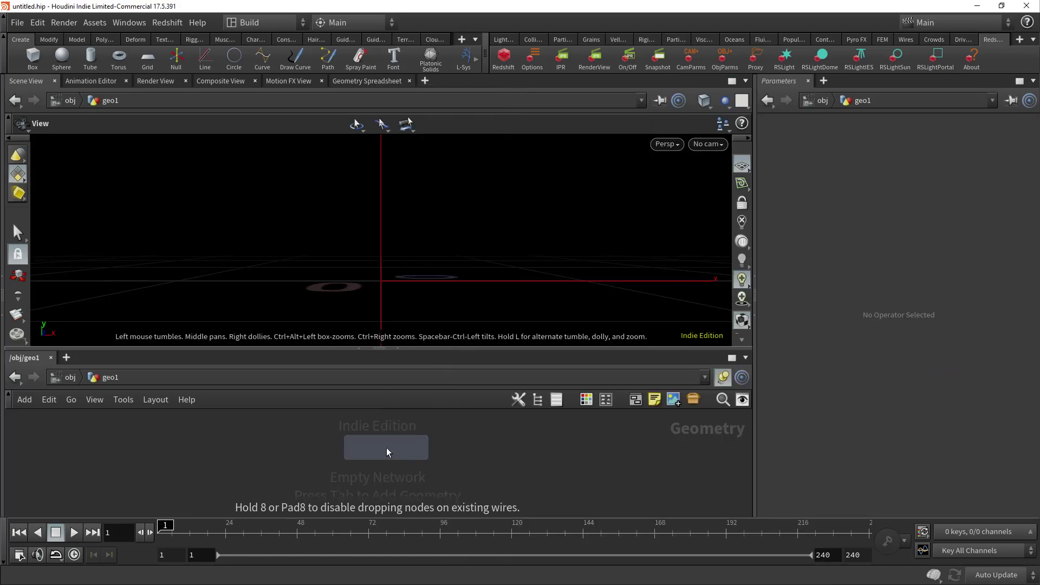
{"action": "left_click", "coordinate": [386, 448]}
Step: Give the shader ball Uniform Scale 5 and Rotate Y 45, then return to /obj
{"action": "left_click", "coordinate": [870, 234]}
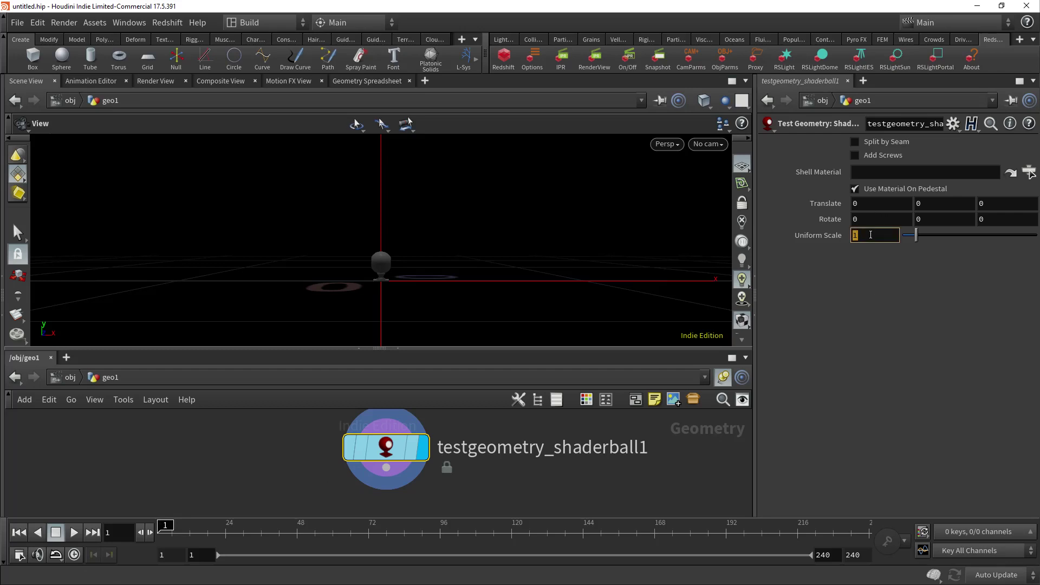
{"action": "type", "text": "5"}
{"action": "key", "text": "Return"}
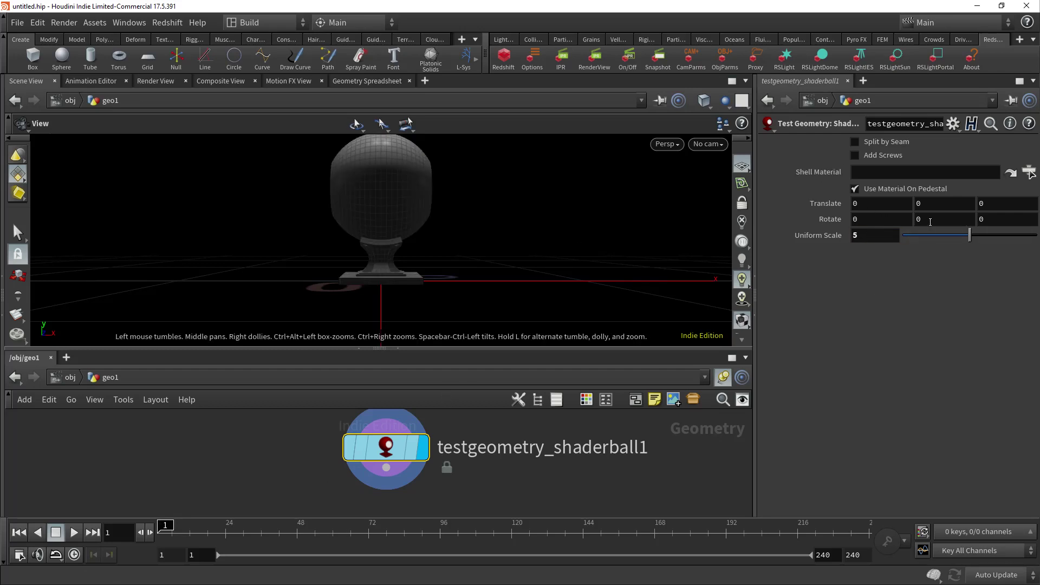
{"action": "left_click", "coordinate": [930, 222]}
{"action": "type", "text": "45"}
{"action": "key", "text": "Return"}
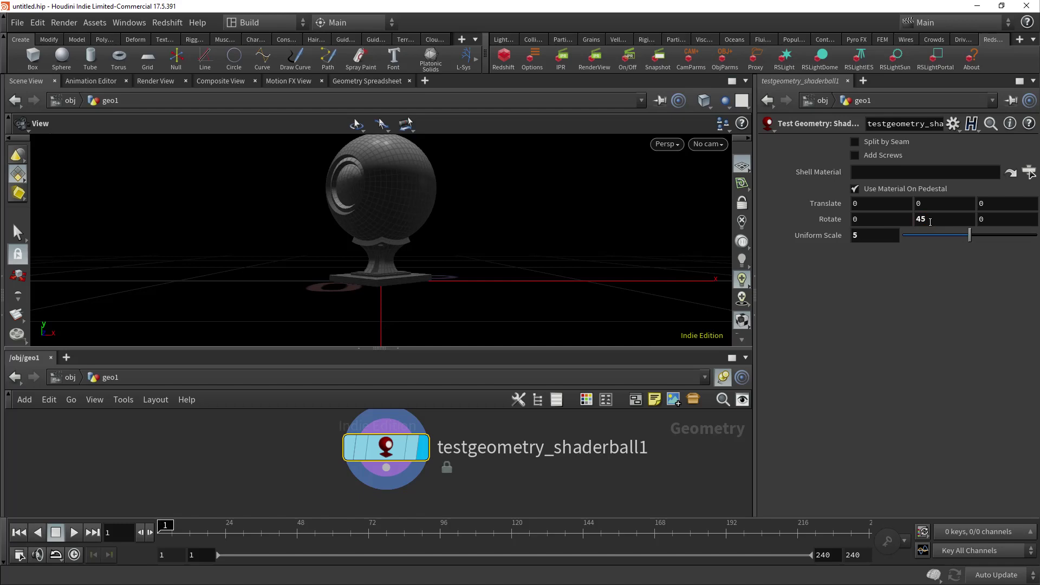
{"action": "key", "text": "u"}
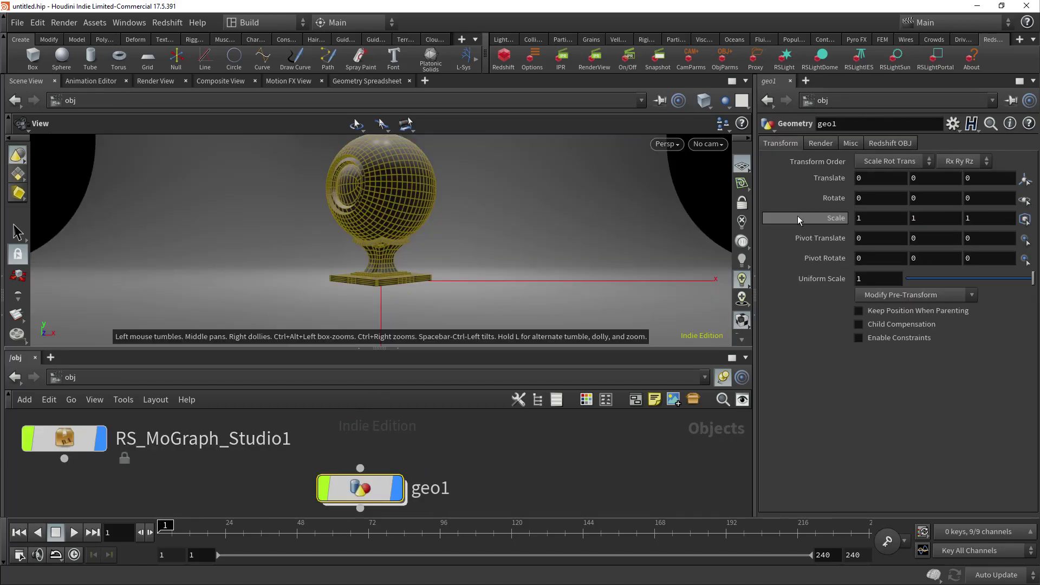
{"action": "left_click", "coordinate": [64, 437]}
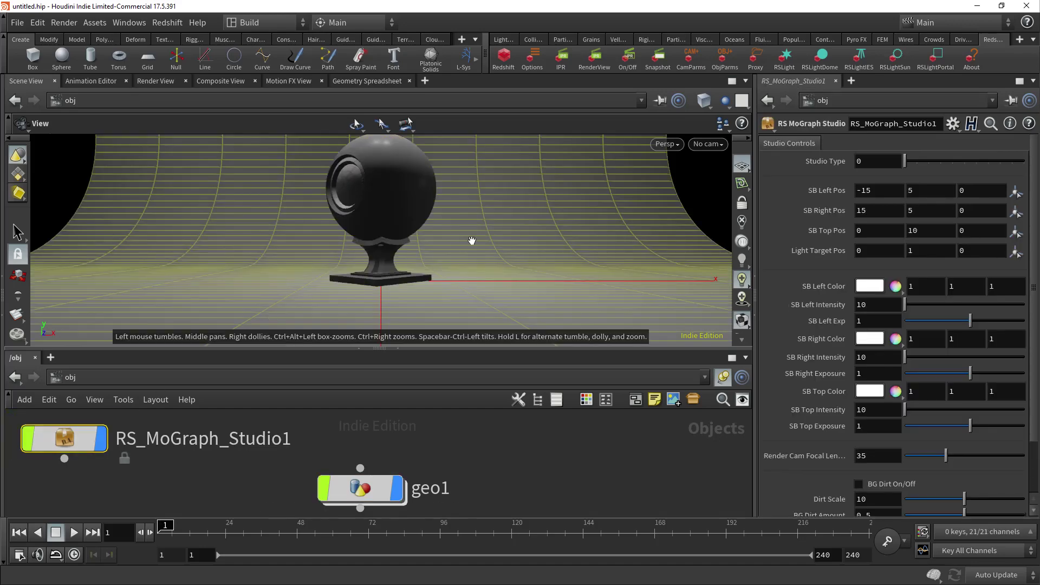
Step: Show Redshift_ROP1's settings in the /out network with a wider parameter pane
{"action": "left_click", "coordinate": [595, 57]}
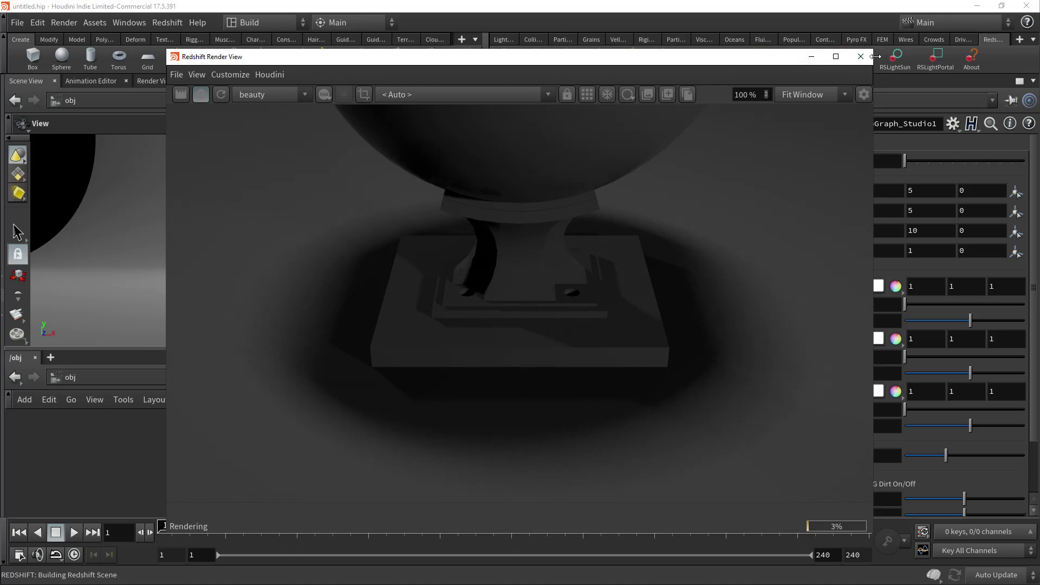
{"action": "left_click", "coordinate": [856, 60]}
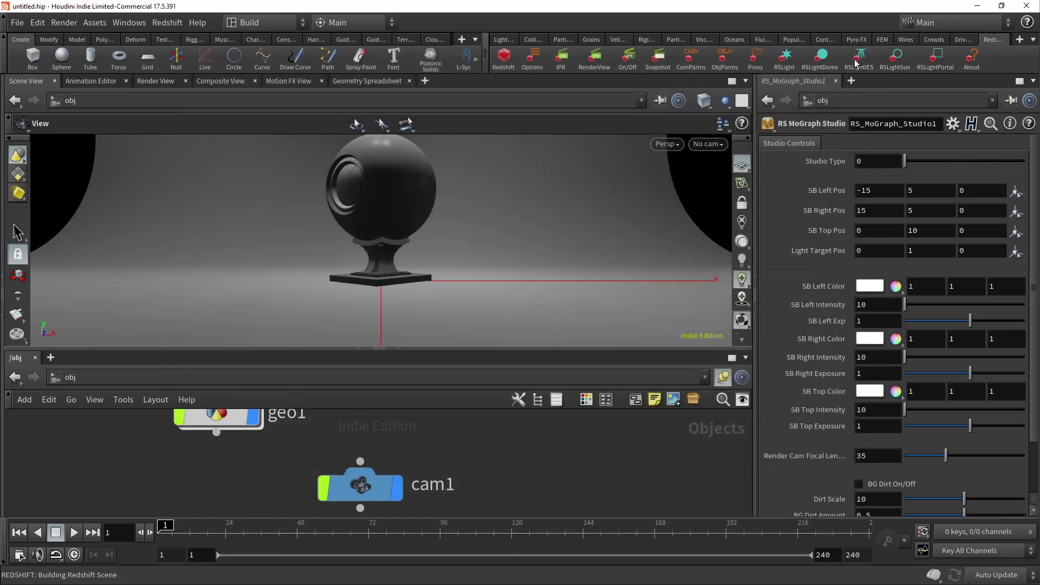
{"action": "left_click", "coordinate": [54, 379]}
{"action": "left_click", "coordinate": [67, 461]}
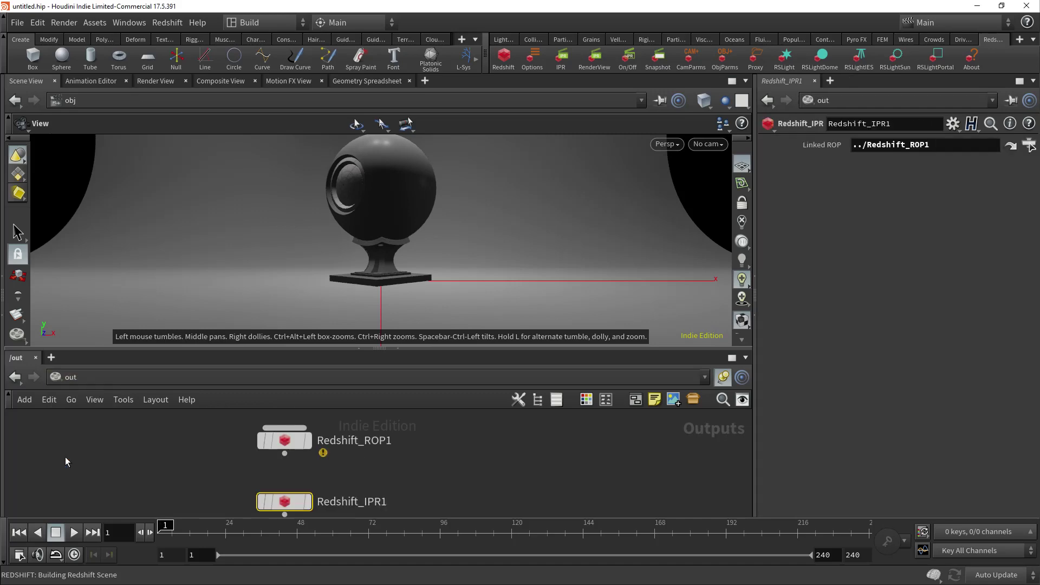
{"action": "left_click", "coordinate": [284, 448]}
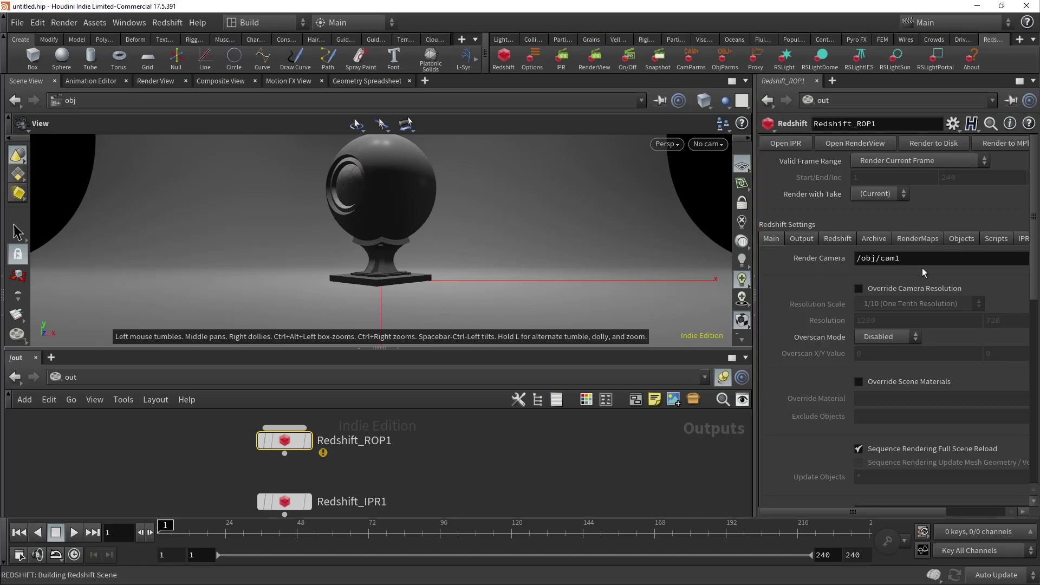
{"action": "left_click_drag", "start_coordinate": [753, 366], "coordinate": [576, 366]}
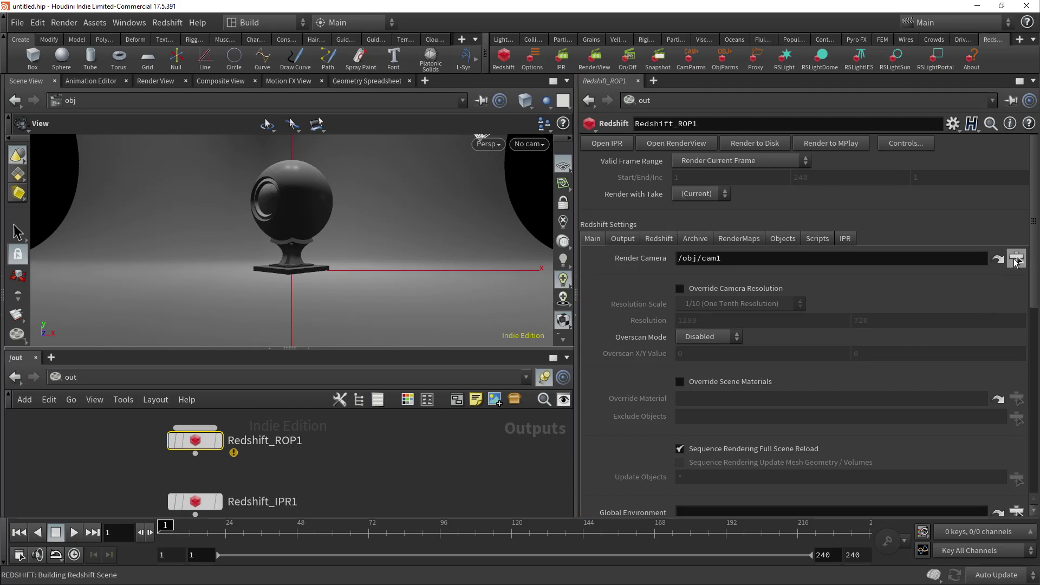
Step: Set Redshift_ROP1's Render Camera to /obj/RS_MoGraph_Studio1/Render_Cam
{"action": "left_click", "coordinate": [1016, 260]}
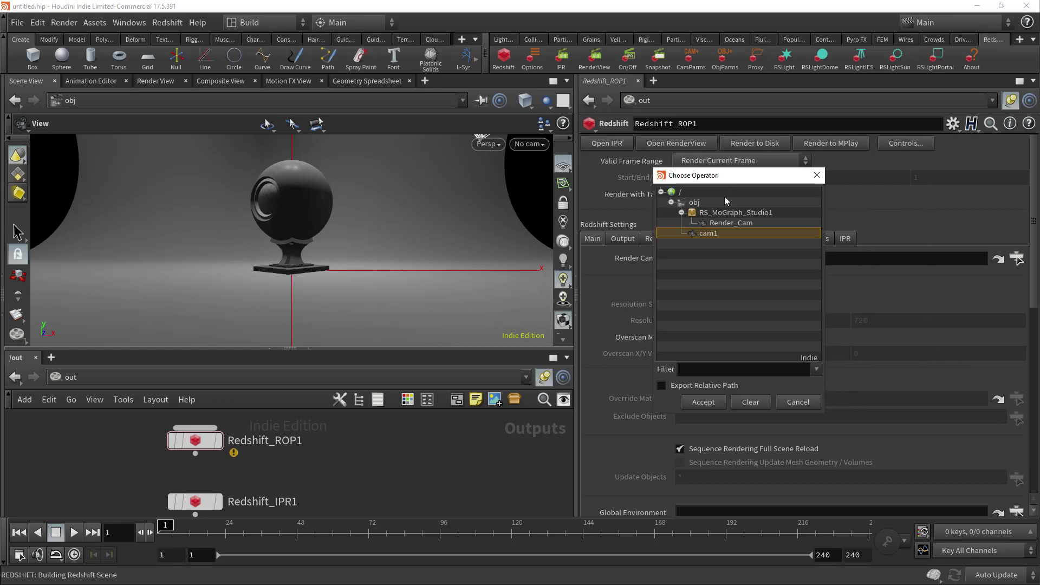
{"action": "left_click", "coordinate": [723, 224]}
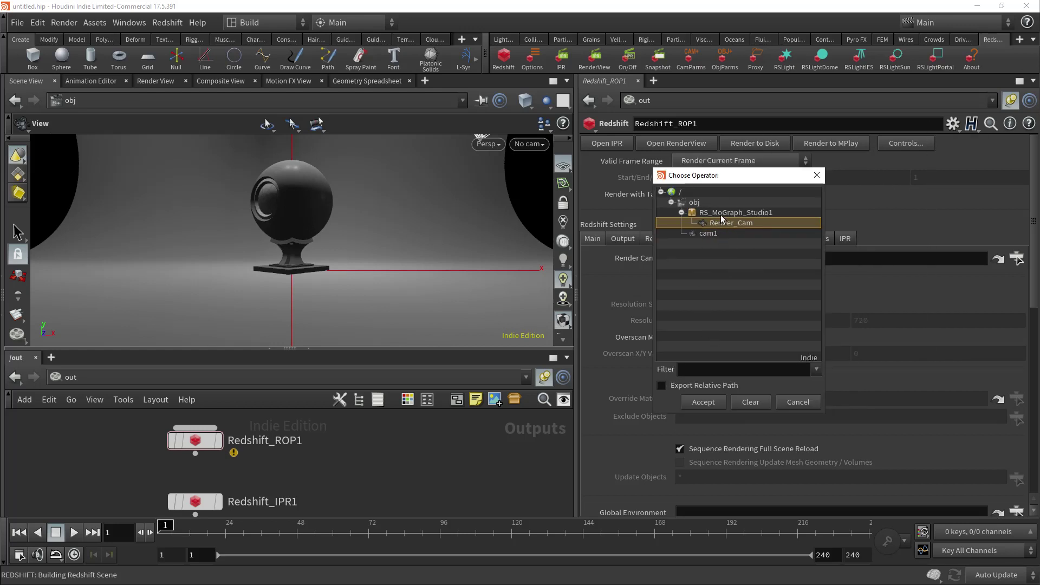
{"action": "left_click", "coordinate": [708, 404]}
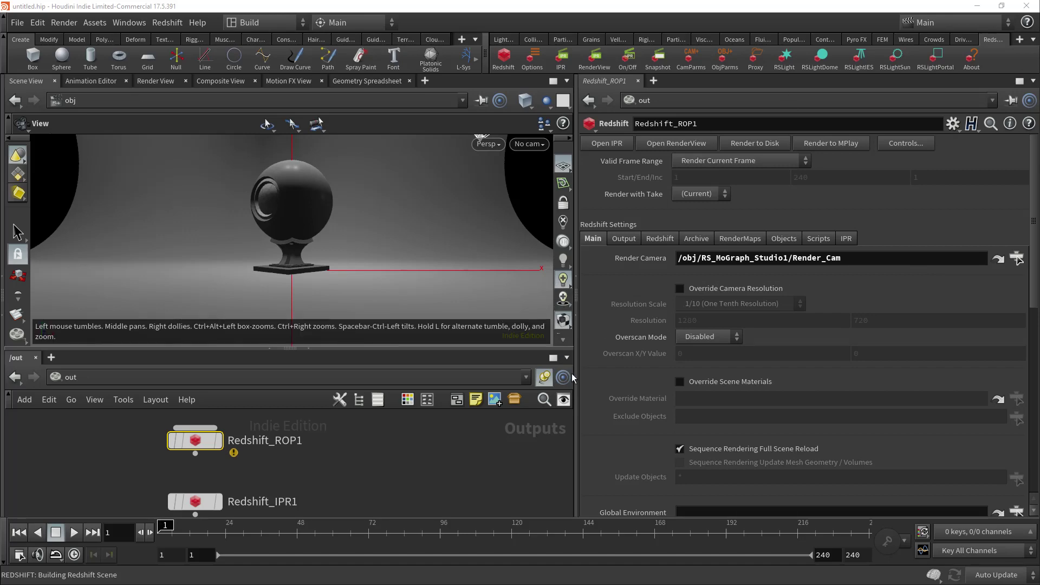
{"action": "left_click_drag", "start_coordinate": [575, 379], "coordinate": [786, 391]}
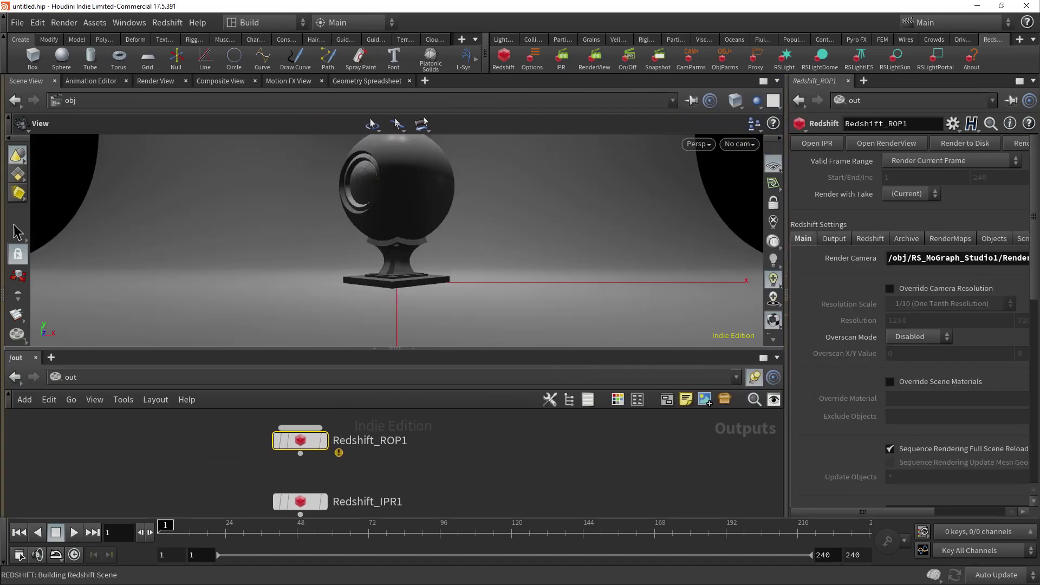
Step: Return to /obj and start a Redshift Render View preview of the shader ball
{"action": "left_click", "coordinate": [56, 377]}
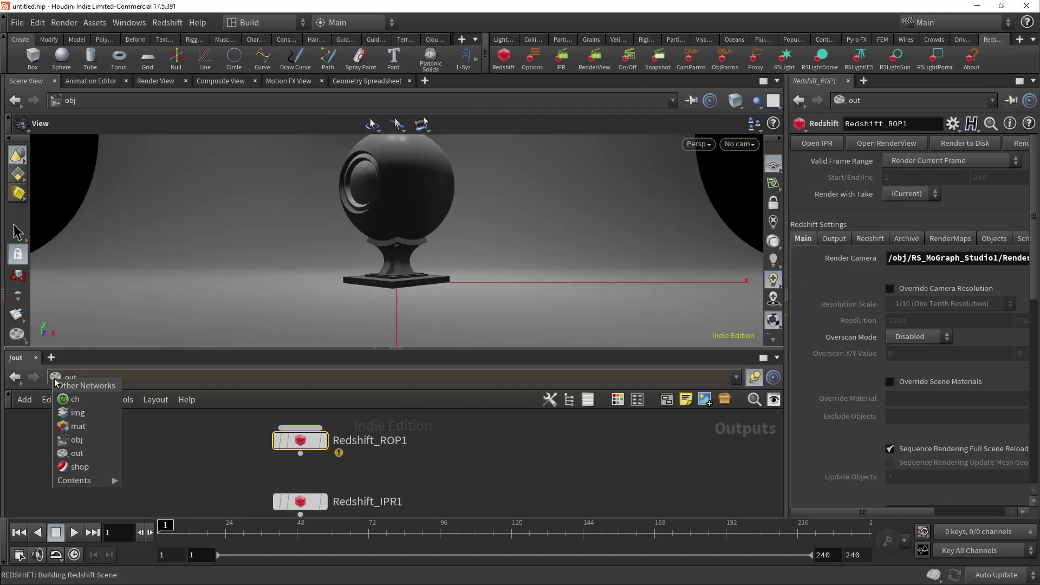
{"action": "left_click", "coordinate": [76, 439]}
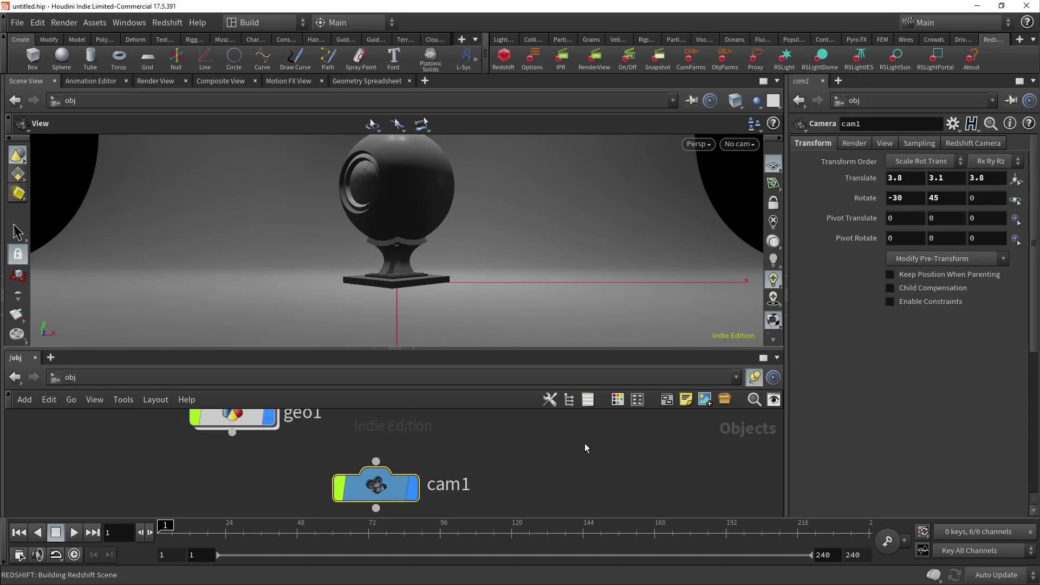
{"action": "key", "text": "alt+Tab"}
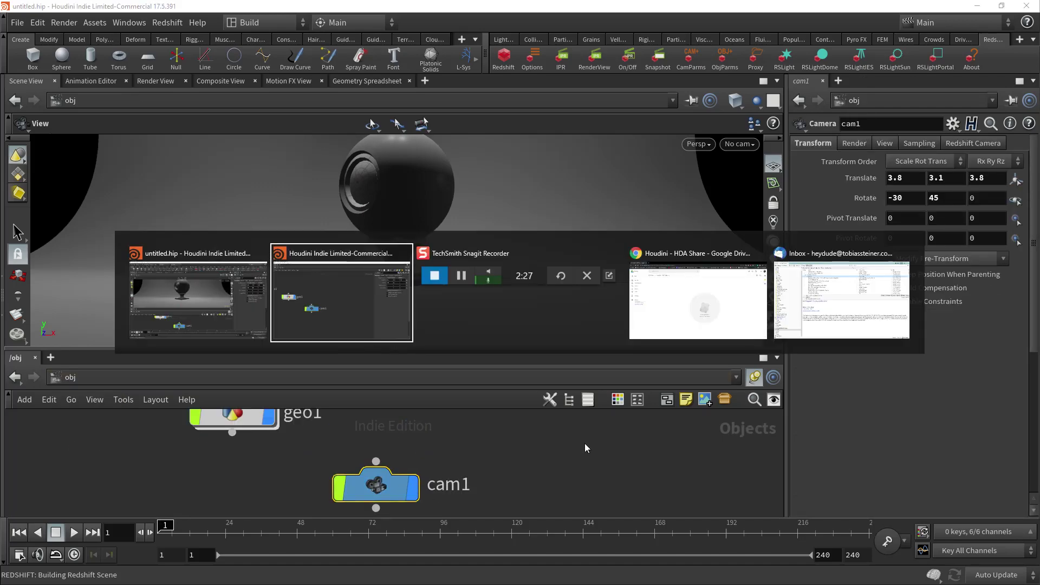
{"action": "key", "text": "Escape"}
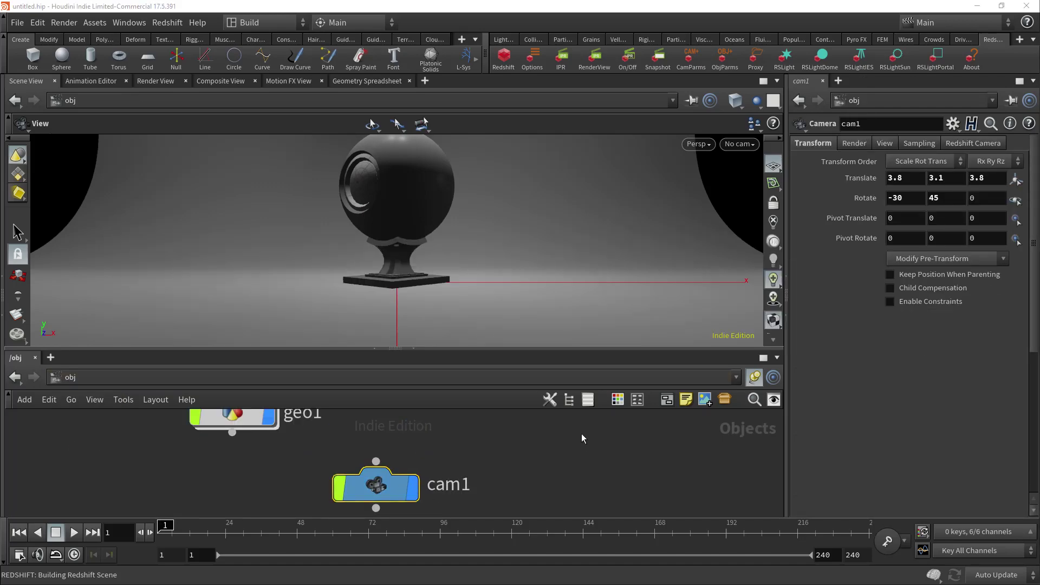
{"action": "left_click", "coordinate": [588, 66]}
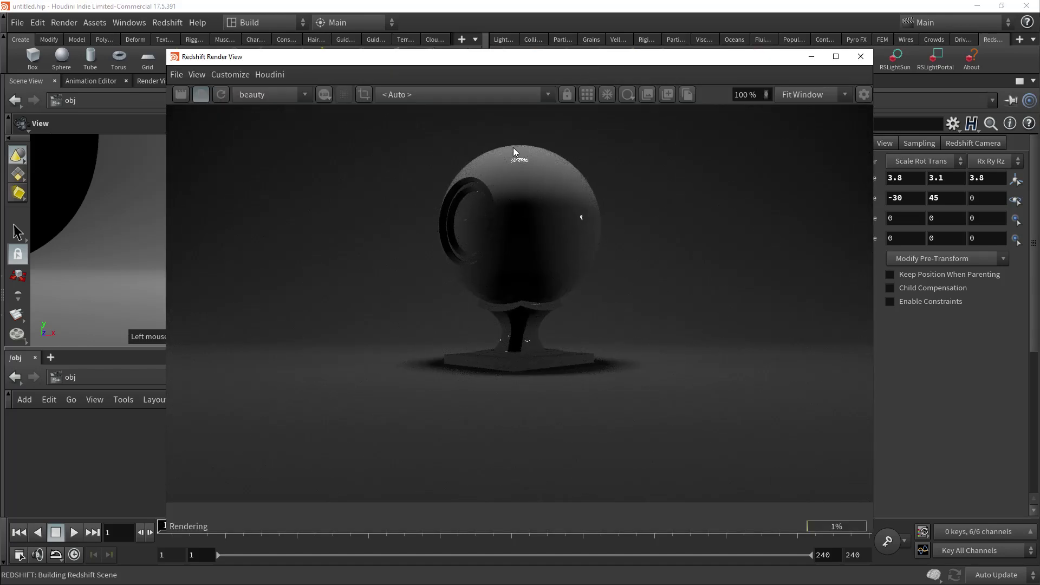
{"action": "left_click_drag", "start_coordinate": [633, 63], "coordinate": [713, 92]}
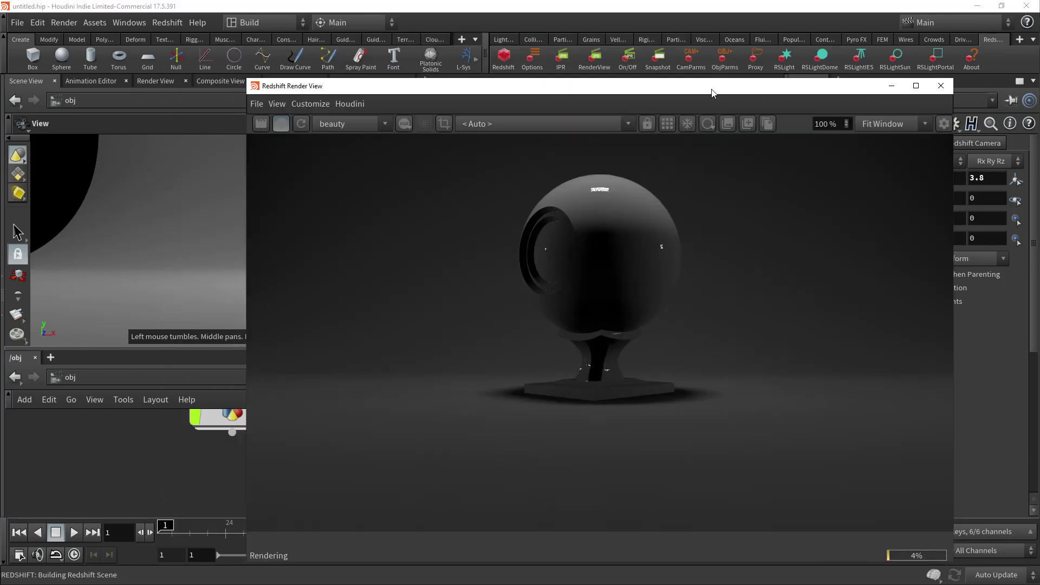
{"action": "left_click_drag", "start_coordinate": [638, 88], "coordinate": [695, 63]}
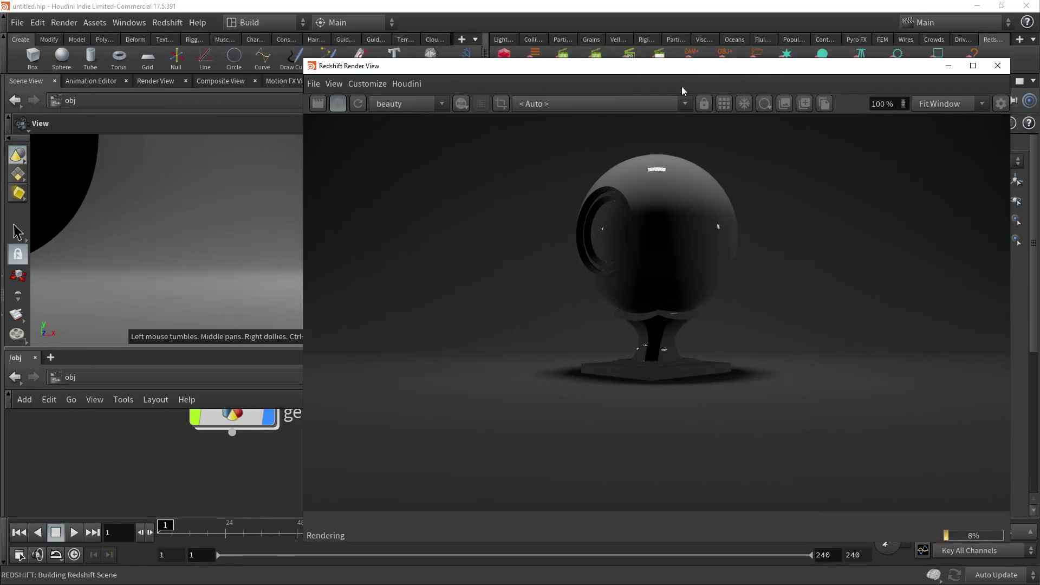
Step: Select RS_MoGraph_Studio1 to show its studio controls and reposition the render window
{"action": "left_click", "coordinate": [142, 460]}
{"action": "middle_click_drag", "start_coordinate": [132, 506], "coordinate": [146, 550]}
{"action": "left_click_drag", "start_coordinate": [254, 508], "coordinate": [84, 440]}
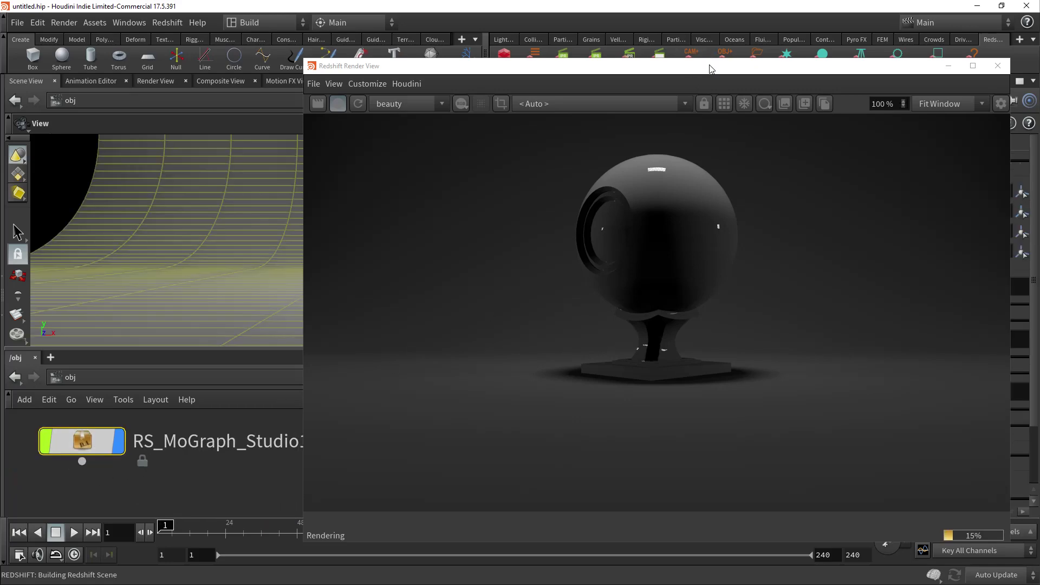
{"action": "left_click_drag", "start_coordinate": [709, 72], "coordinate": [463, 55]}
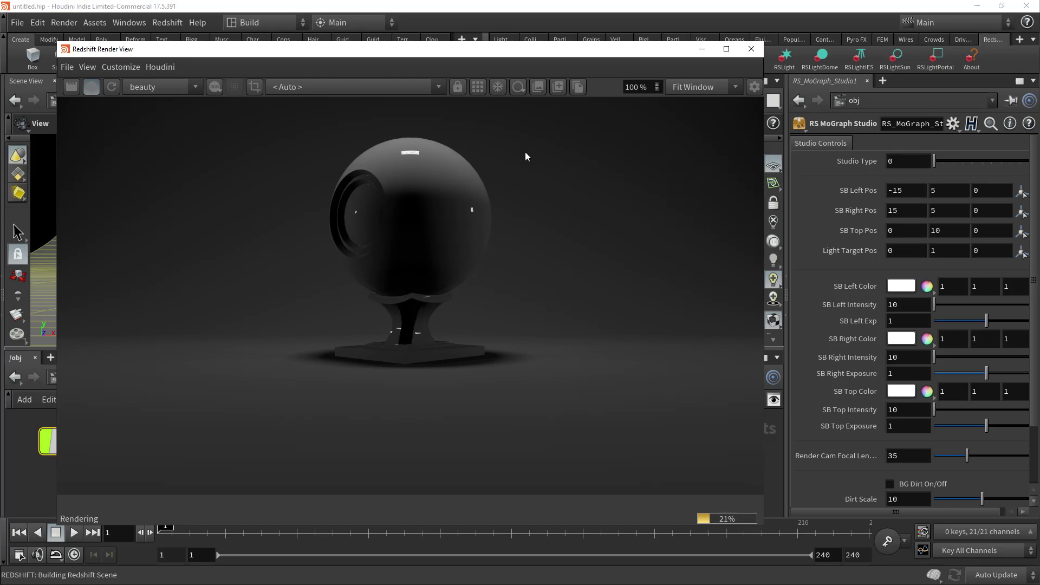
{"action": "left_click", "coordinate": [899, 161]}
{"action": "double_click", "coordinate": [899, 161]}
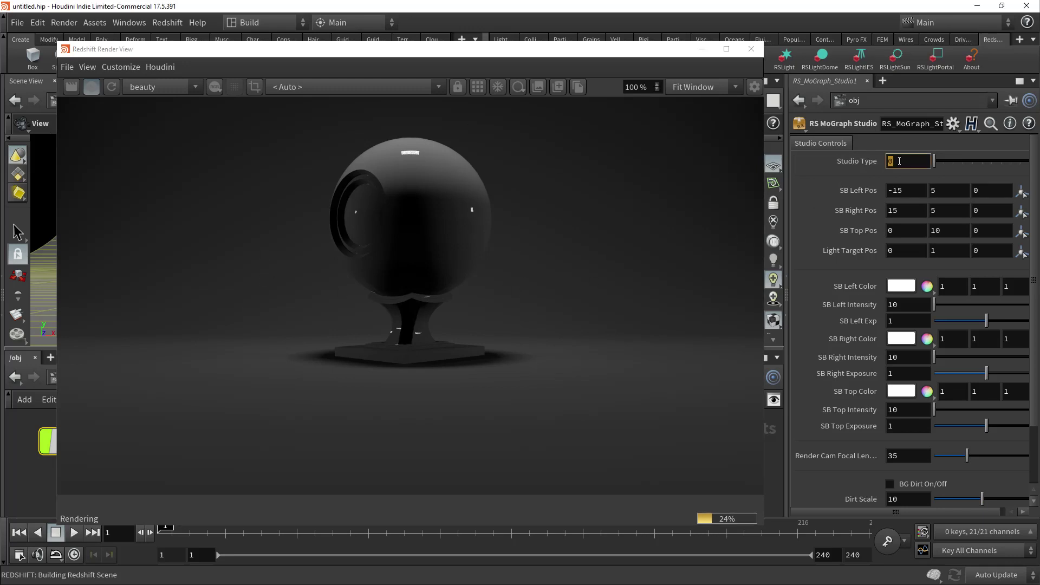
{"action": "type", "text": "1"}
{"action": "key", "text": "Return"}
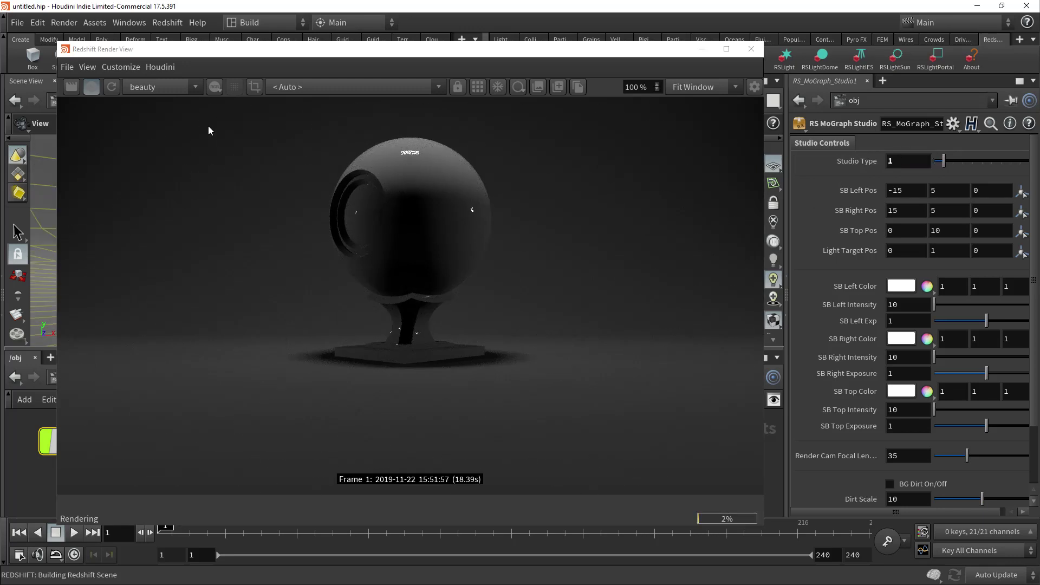
{"action": "left_click", "coordinate": [116, 89]}
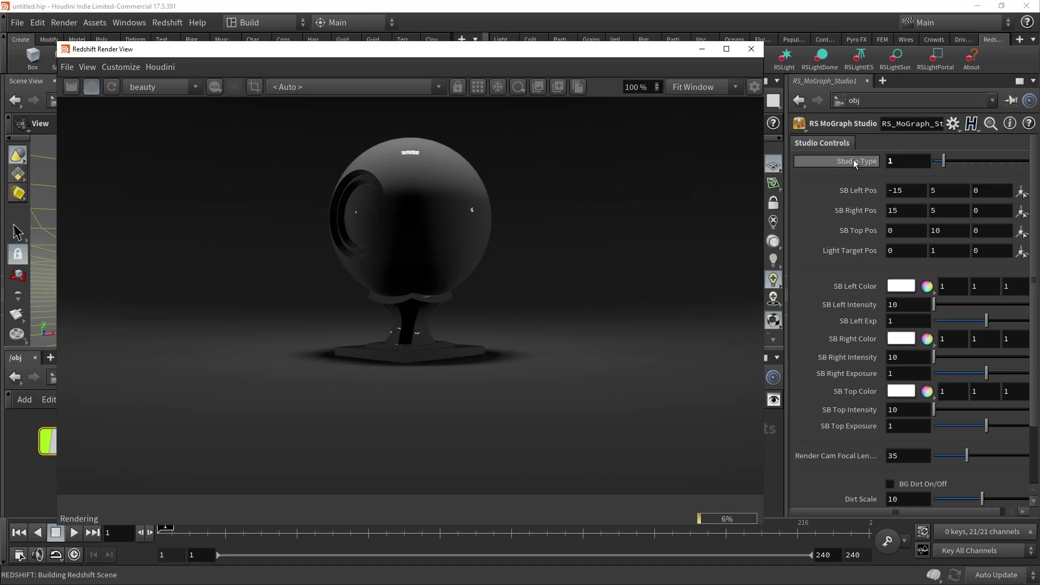
{"action": "left_click", "coordinate": [923, 162]}
{"action": "type", "text": "0"}
{"action": "key", "text": "Return"}
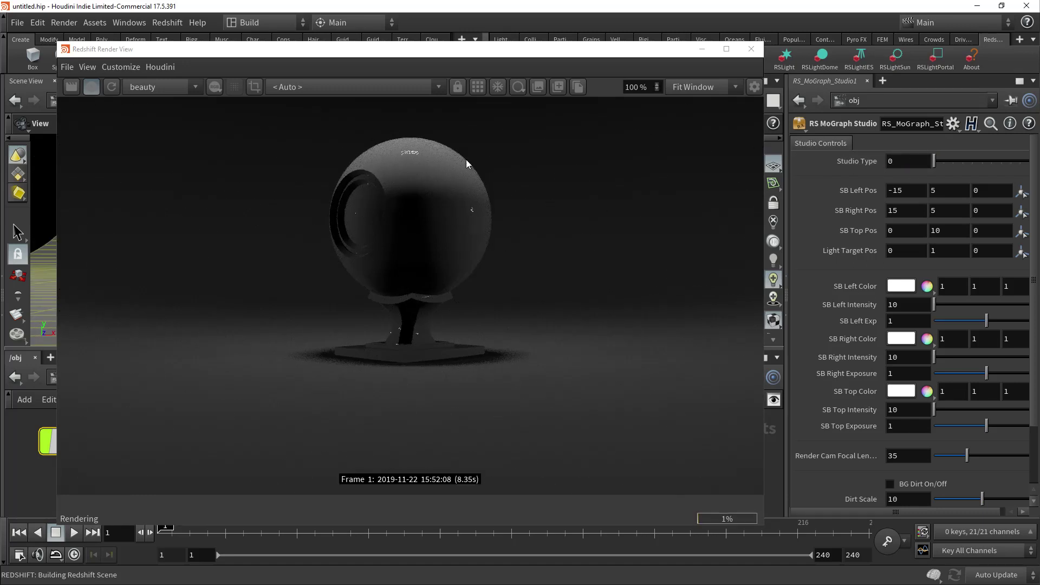
{"action": "left_click", "coordinate": [112, 88]}
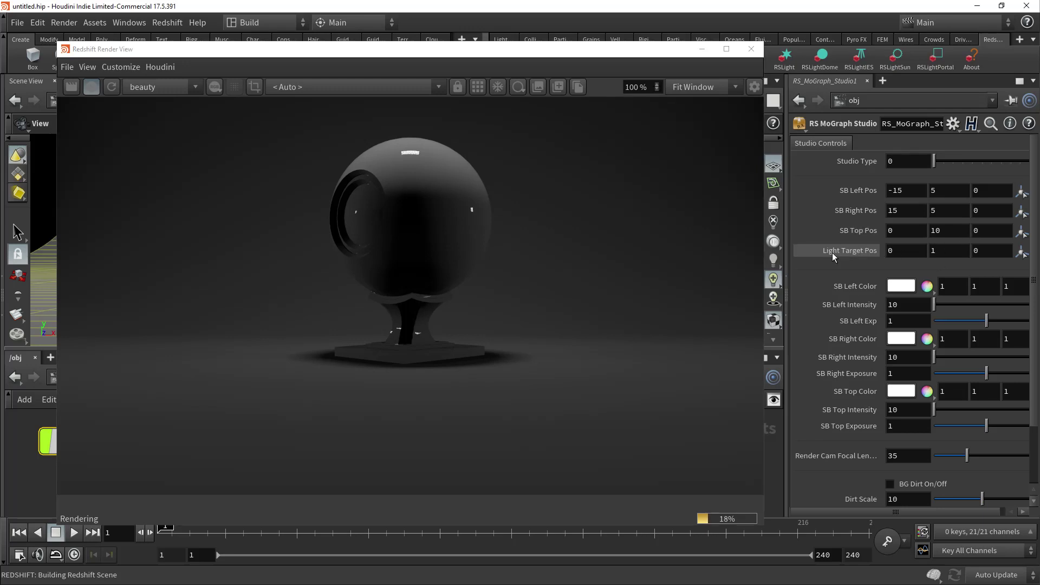
{"action": "double_click", "coordinate": [946, 252]}
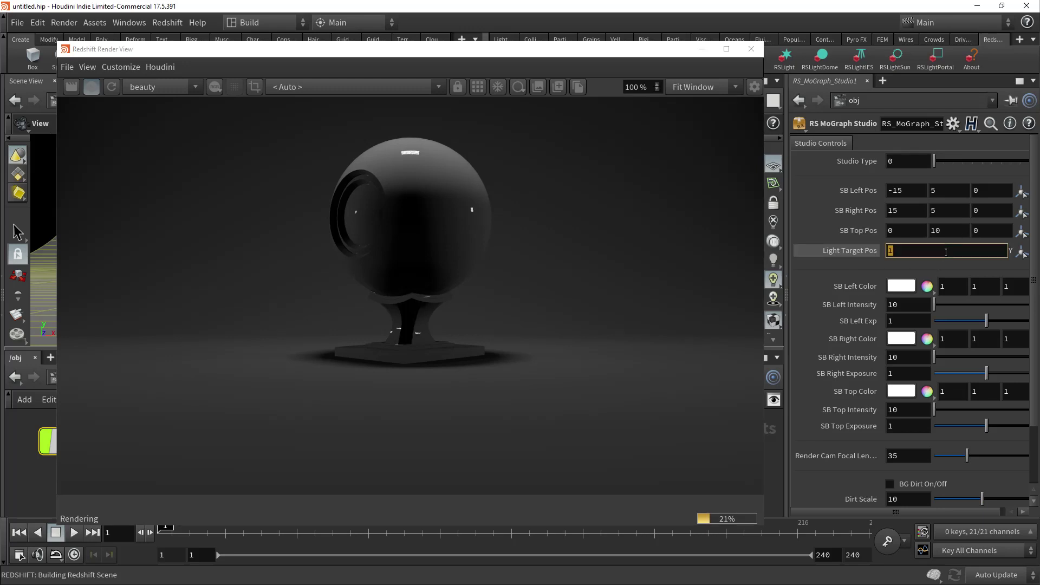
{"action": "type", "text": "5"}
{"action": "key", "text": "Return"}
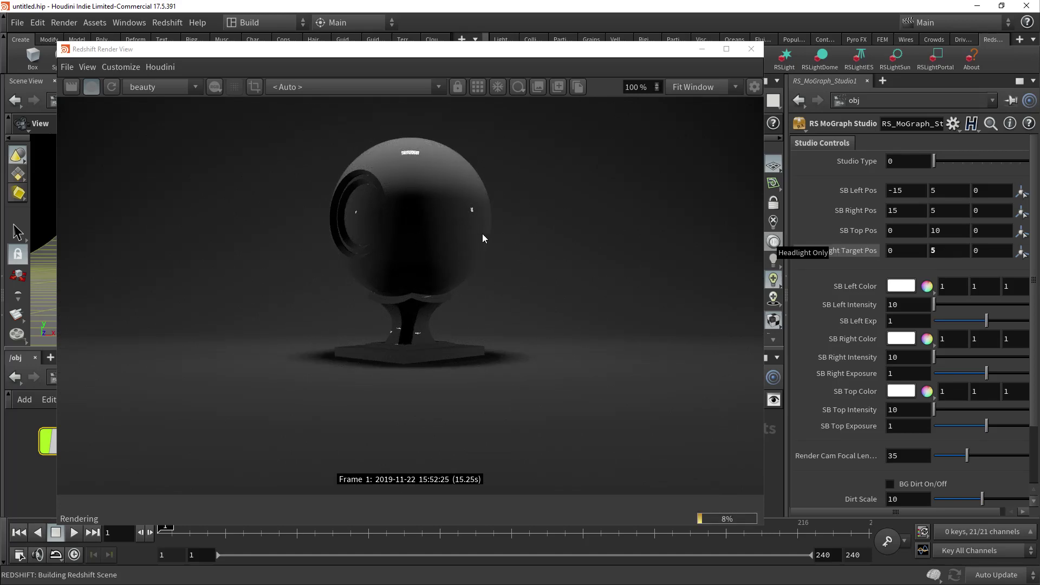
{"action": "left_click", "coordinate": [943, 253]}
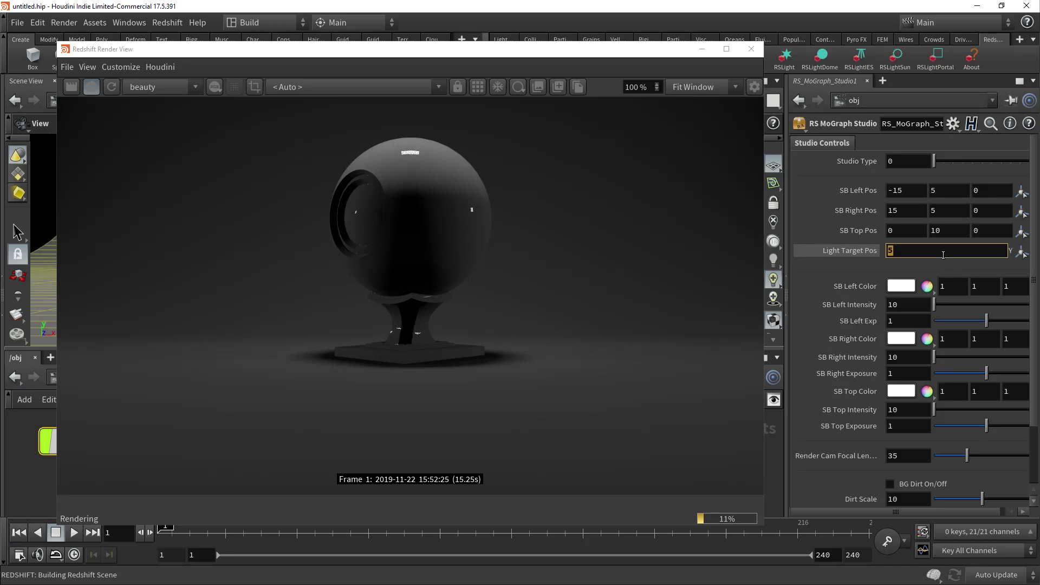
{"action": "type", "text": "1"}
{"action": "key", "text": "Return"}
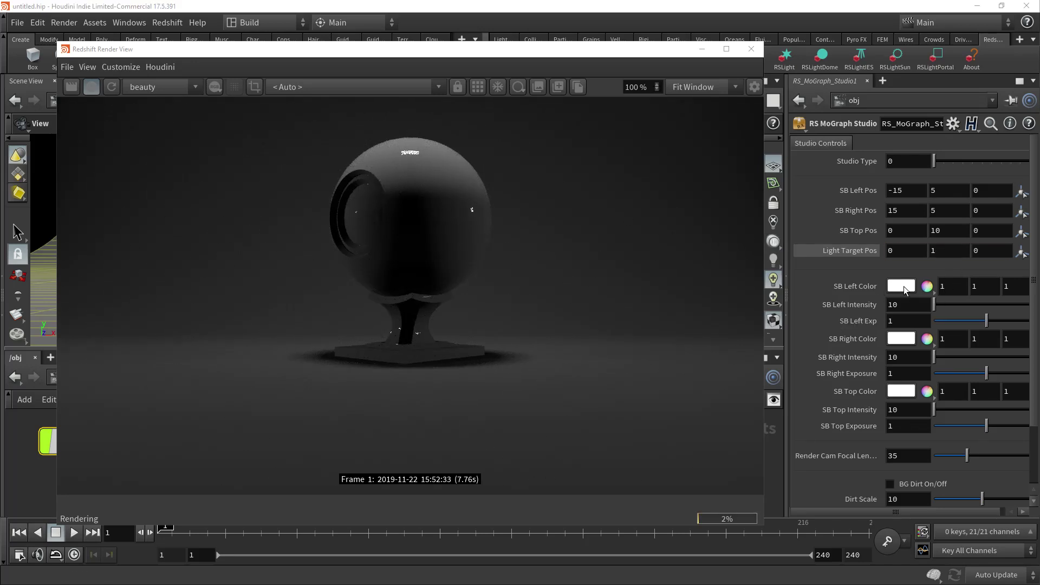
Step: Set SB Left Color to orange (0.9, 0.45, 0)
{"action": "left_click", "coordinate": [901, 286]}
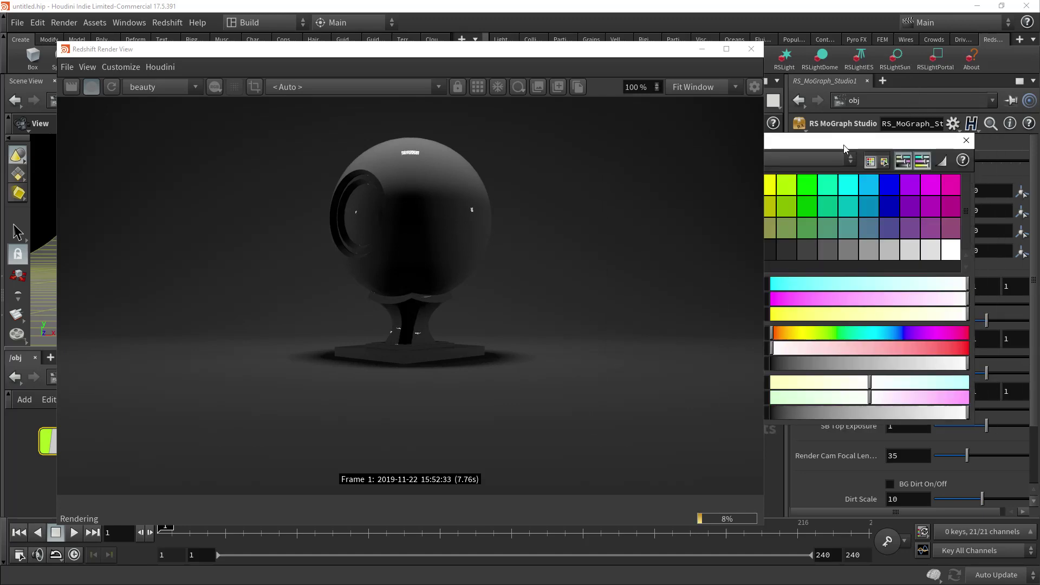
{"action": "left_click_drag", "start_coordinate": [657, 65], "coordinate": [411, 72]}
{"action": "left_click_drag", "start_coordinate": [659, 142], "coordinate": [685, 122]}
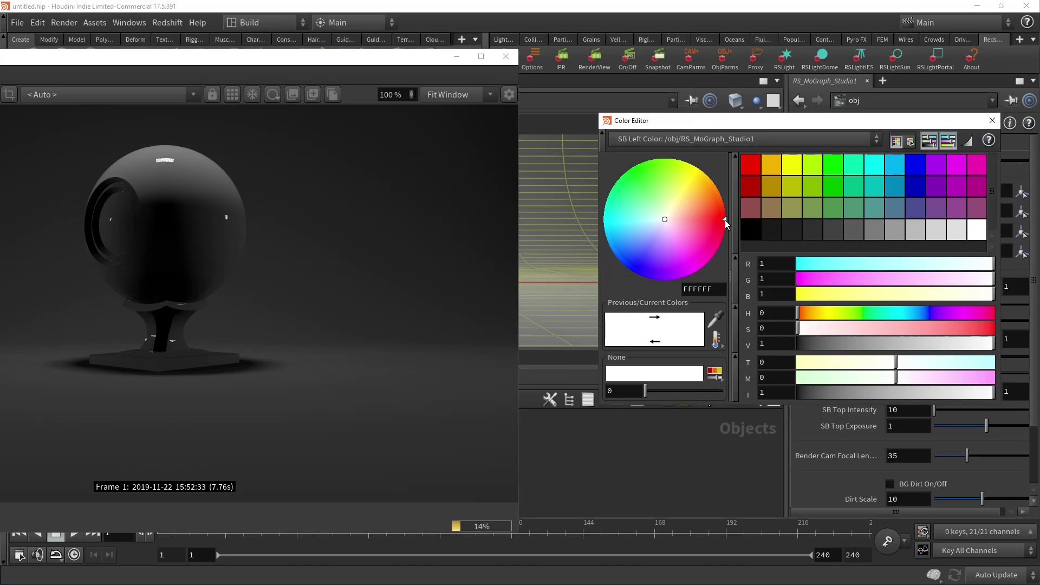
{"action": "left_click", "coordinate": [768, 163]}
{"action": "left_click", "coordinate": [992, 120]}
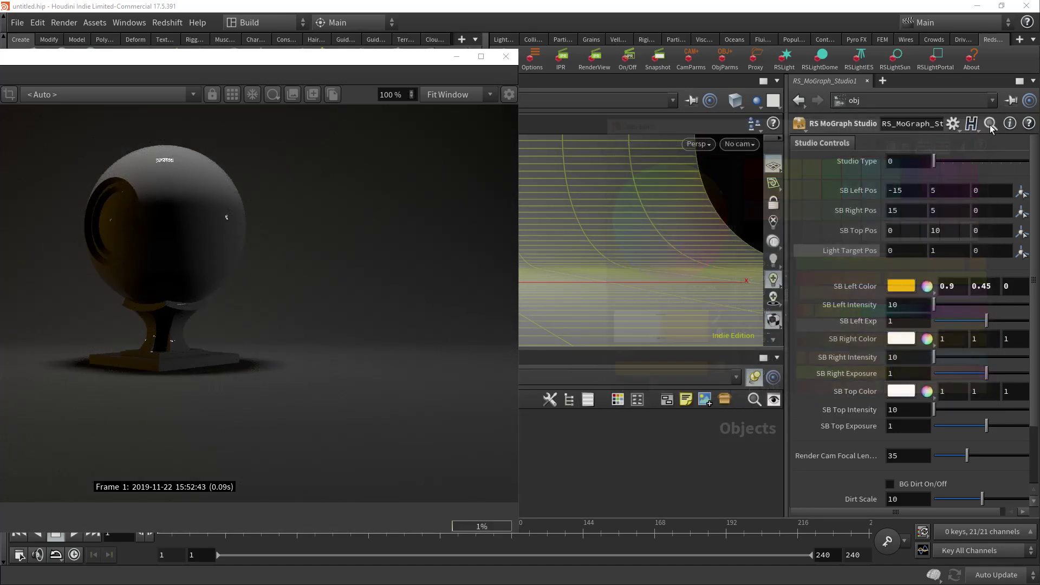
Step: Set SB Right Color to cyan (0, 0.9, 0.9) and enlarge the Render View
{"action": "left_click", "coordinate": [894, 340]}
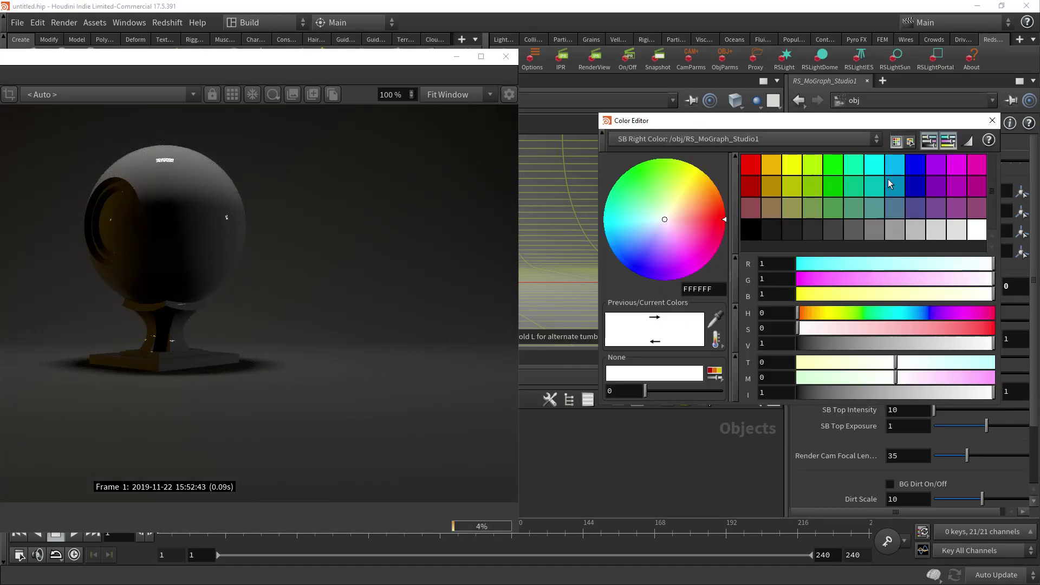
{"action": "left_click", "coordinate": [873, 168]}
{"action": "left_click", "coordinate": [992, 121]}
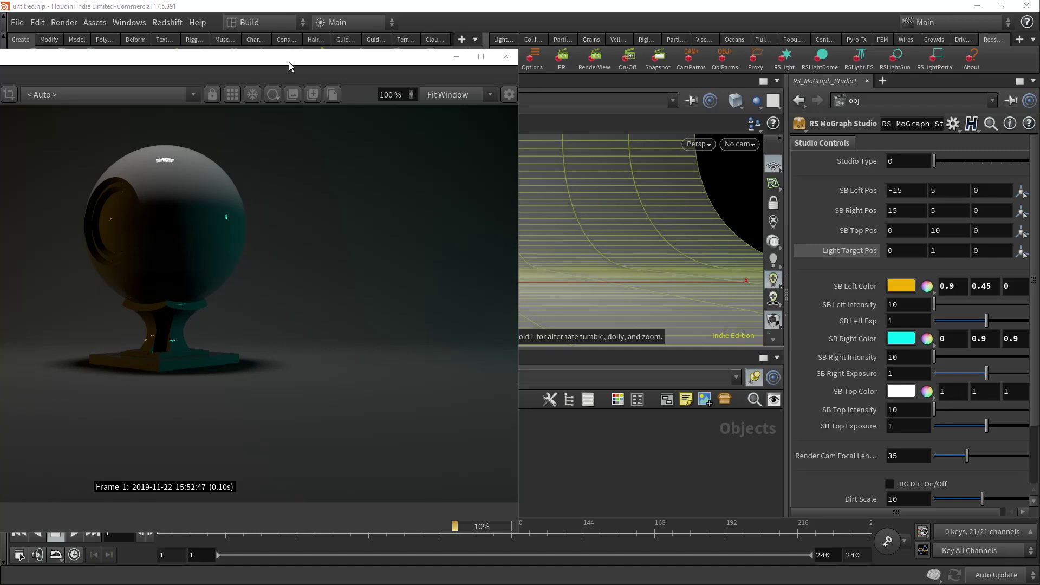
{"action": "left_click_drag", "start_coordinate": [290, 57], "coordinate": [566, 57]}
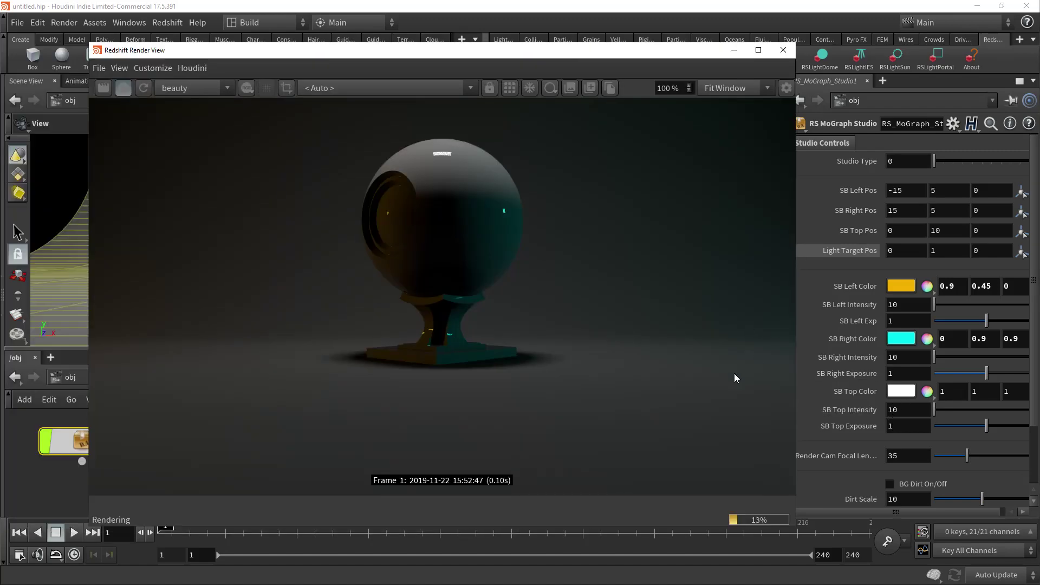
Step: Set SB Left Intensity and SB Right Intensity to 50 each
{"action": "left_click", "coordinate": [899, 305]}
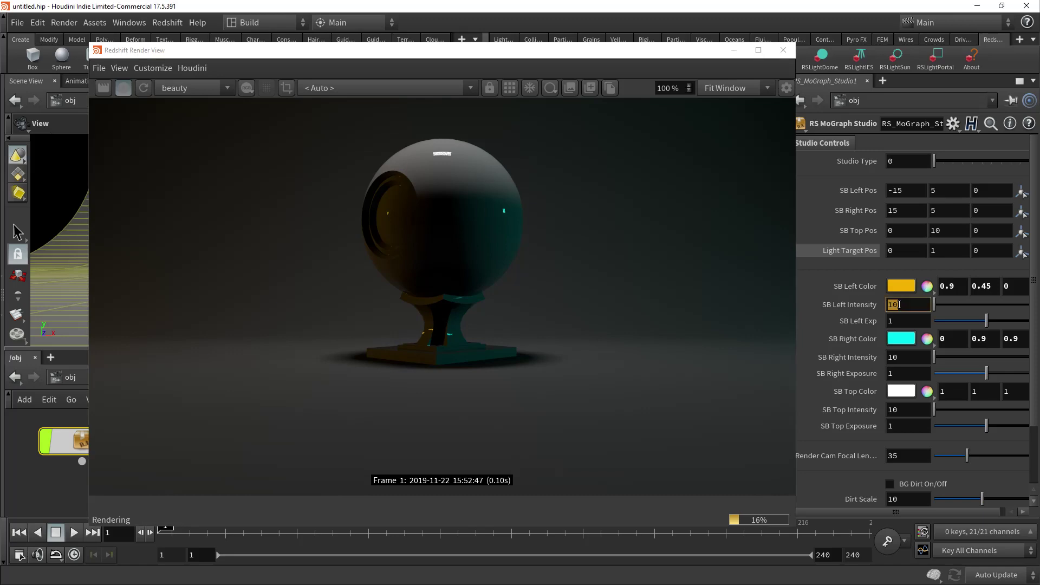
{"action": "type", "text": "50"}
{"action": "key", "text": "Return"}
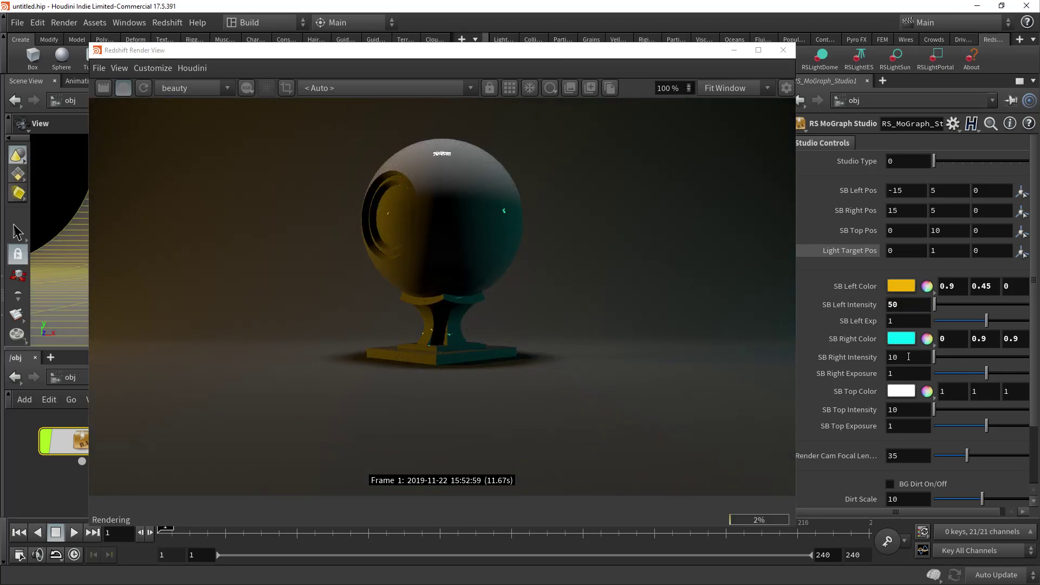
{"action": "left_click", "coordinate": [909, 356]}
{"action": "type", "text": "50"}
{"action": "key", "text": "Return"}
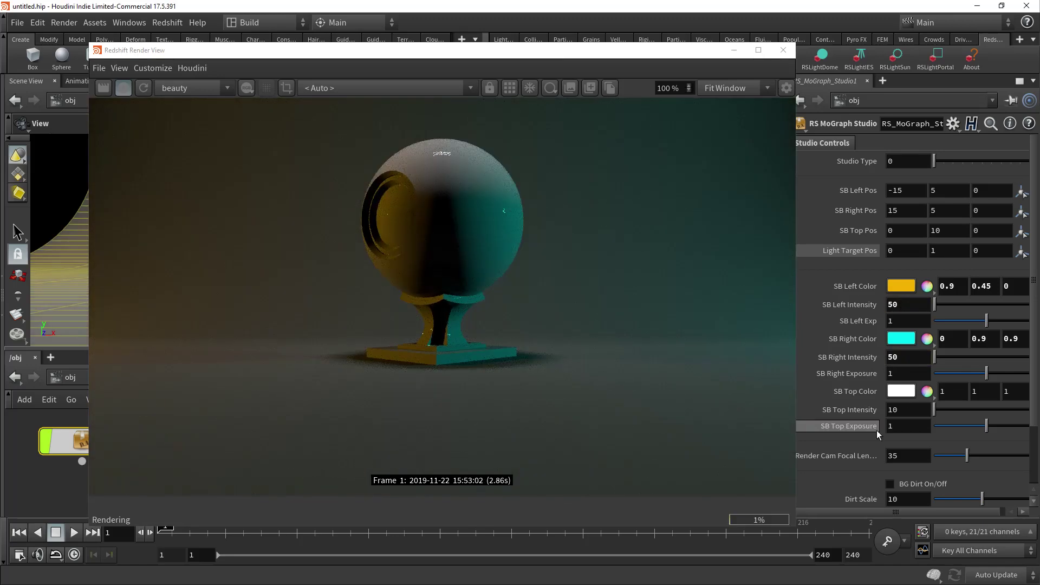
Step: Set Render Cam Focal Length to 24 and refresh the render
{"action": "scroll", "coordinate": [866, 421], "scroll_direction": "down", "scroll_amount": 2}
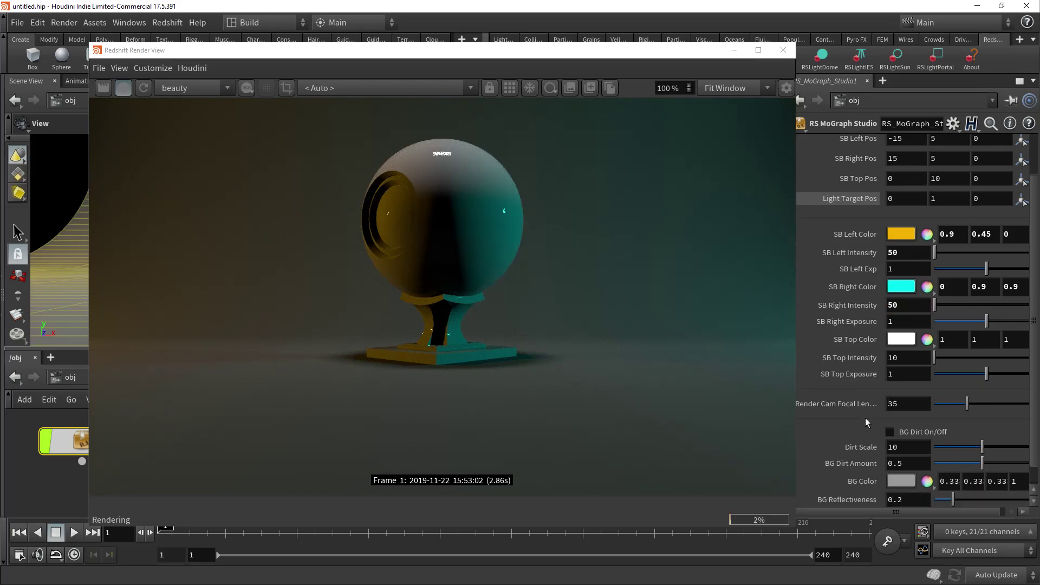
{"action": "left_click", "coordinate": [900, 403]}
{"action": "type", "text": "24"}
{"action": "key", "text": "Return"}
{"action": "left_click", "coordinate": [144, 87]}
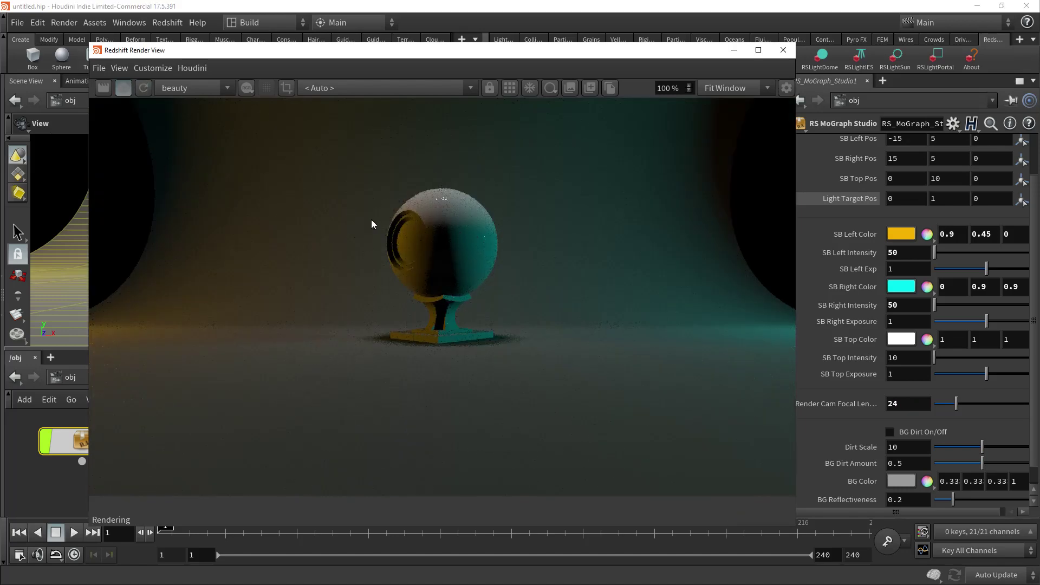
{"action": "scroll", "coordinate": [871, 445], "scroll_direction": "down", "scroll_amount": 1}
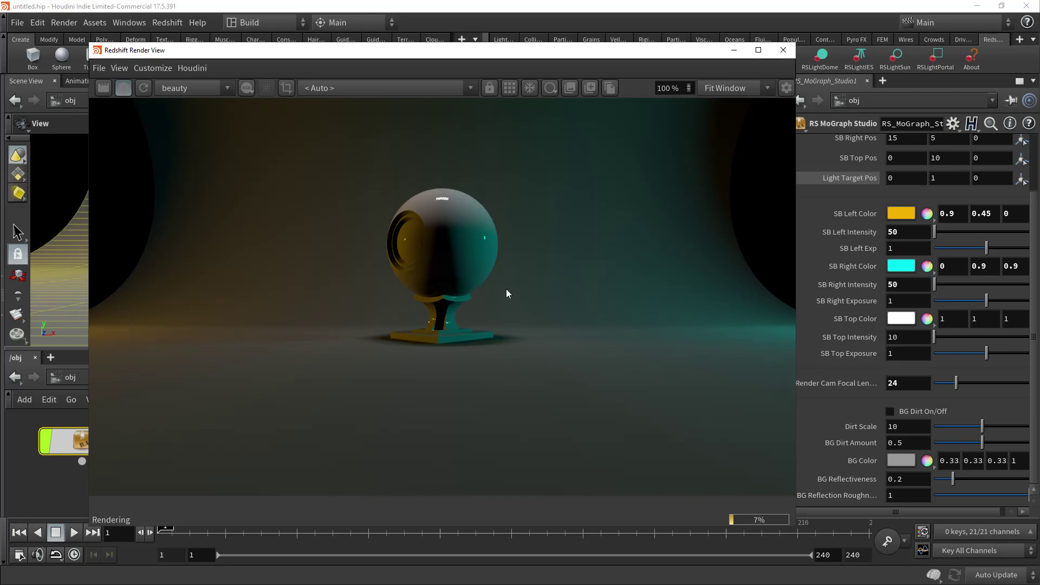
Step: Turn on BG Dirt and set BG Dirt Amount to 1
{"action": "left_click", "coordinate": [886, 410]}
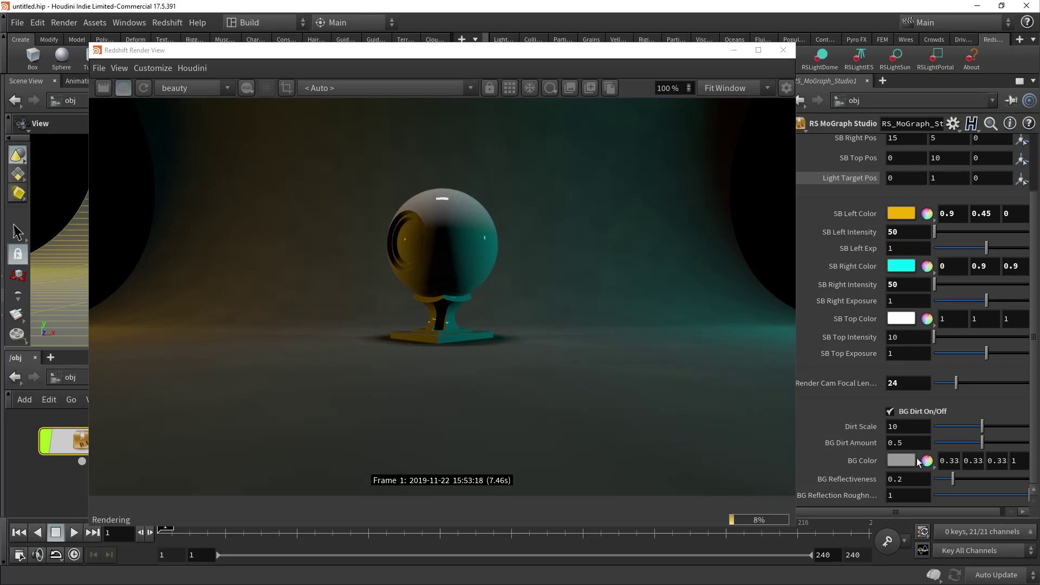
{"action": "left_click", "coordinate": [904, 429]}
{"action": "type", "text": "1"}
{"action": "key", "text": "Return"}
{"action": "left_click", "coordinate": [909, 441]}
{"action": "type", "text": "1"}
{"action": "key", "text": "Return"}
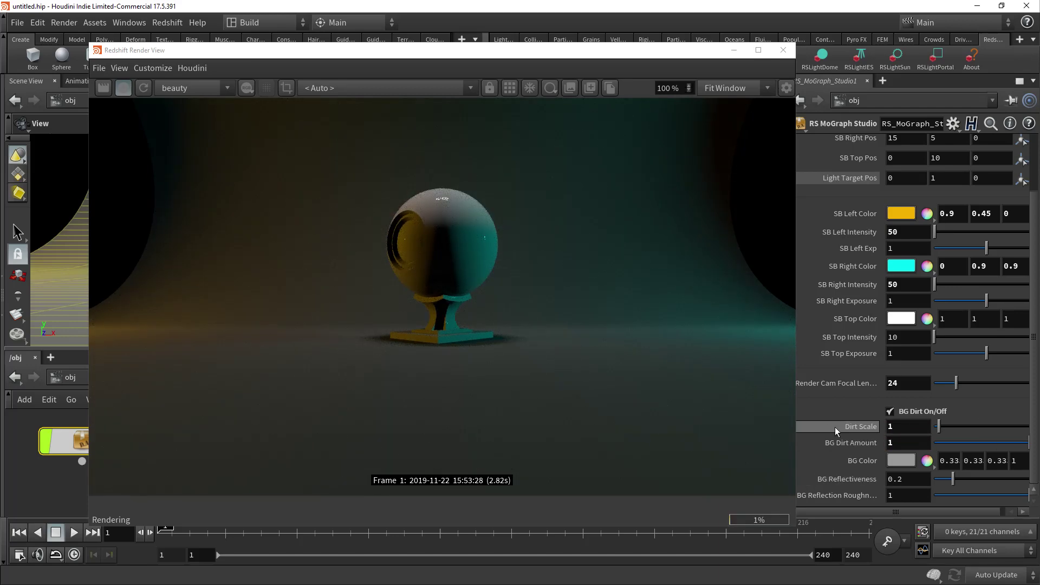
Step: Settle the backdrop Dirt Scale at 2 after trying 5
{"action": "left_click", "coordinate": [899, 428]}
{"action": "type", "text": "5"}
{"action": "key", "text": "Return"}
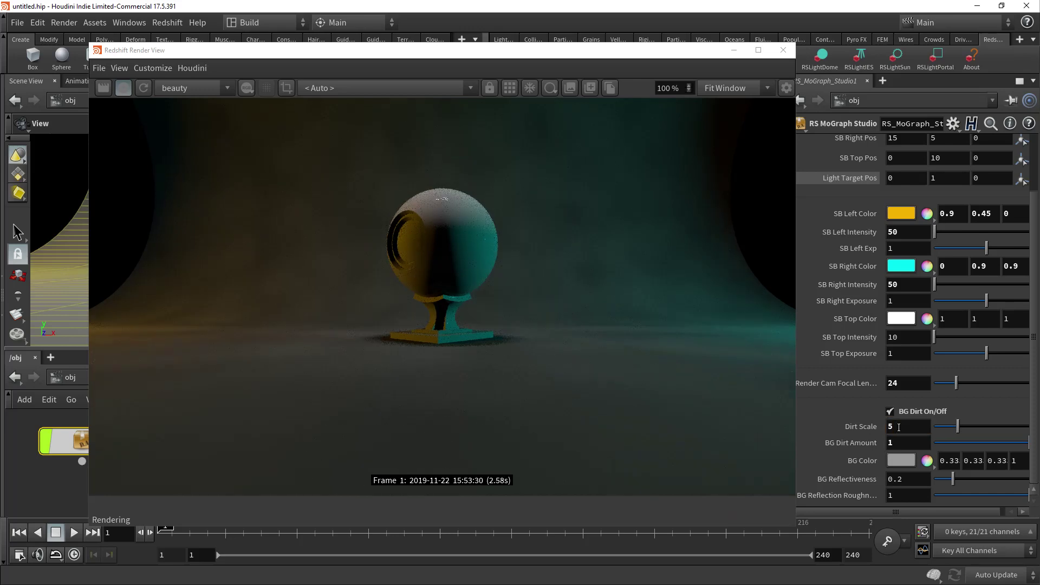
{"action": "left_click", "coordinate": [910, 428]}
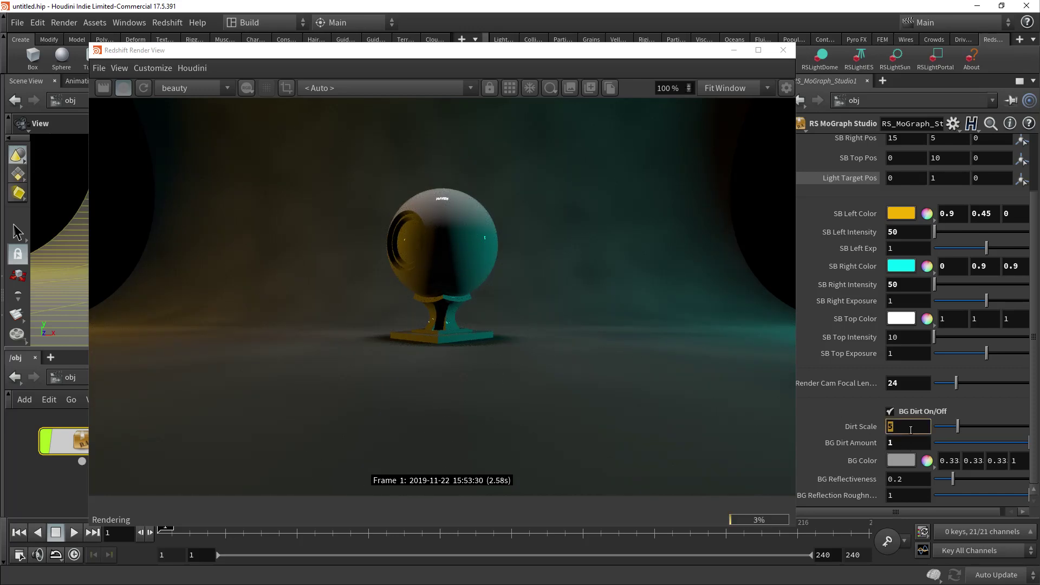
{"action": "type", "text": "2"}
{"action": "key", "text": "Return"}
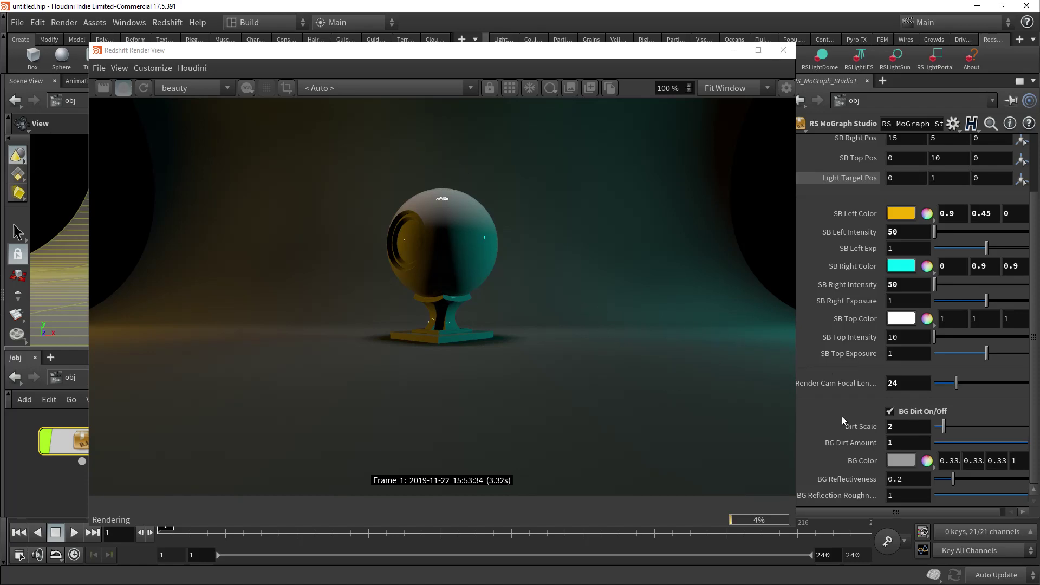
Step: Make BG Color light grey (0.75, 0.75, 0.75) from the palette
{"action": "left_click", "coordinate": [894, 462]}
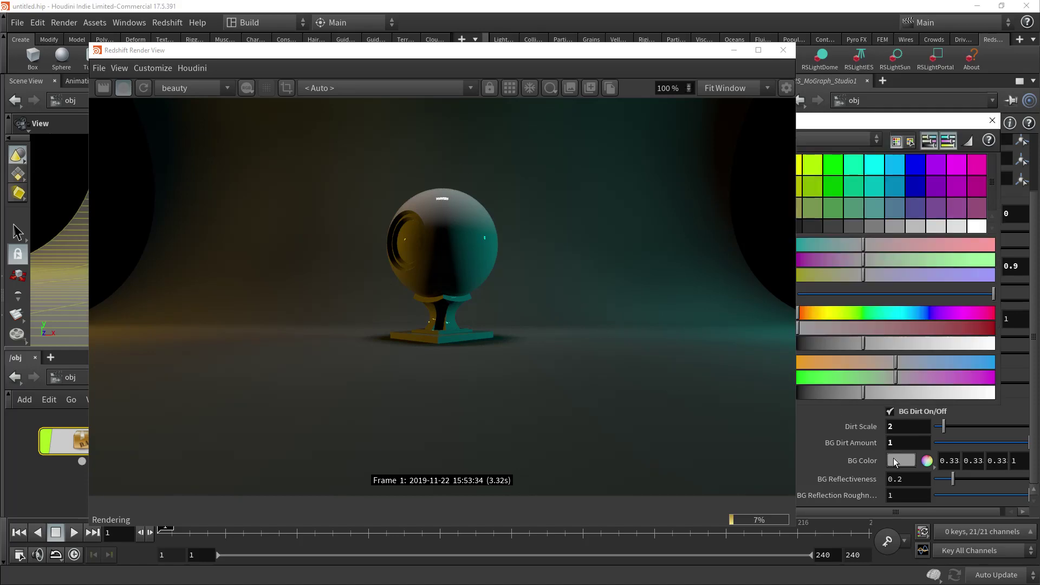
{"action": "left_click", "coordinate": [920, 172]}
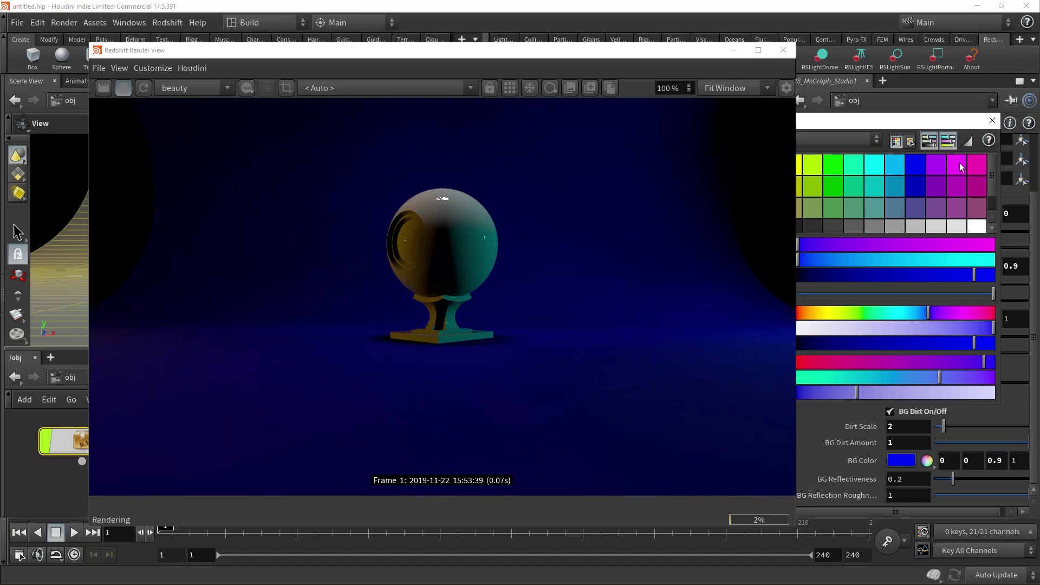
{"action": "left_click", "coordinate": [957, 165]}
{"action": "left_click", "coordinate": [957, 225]}
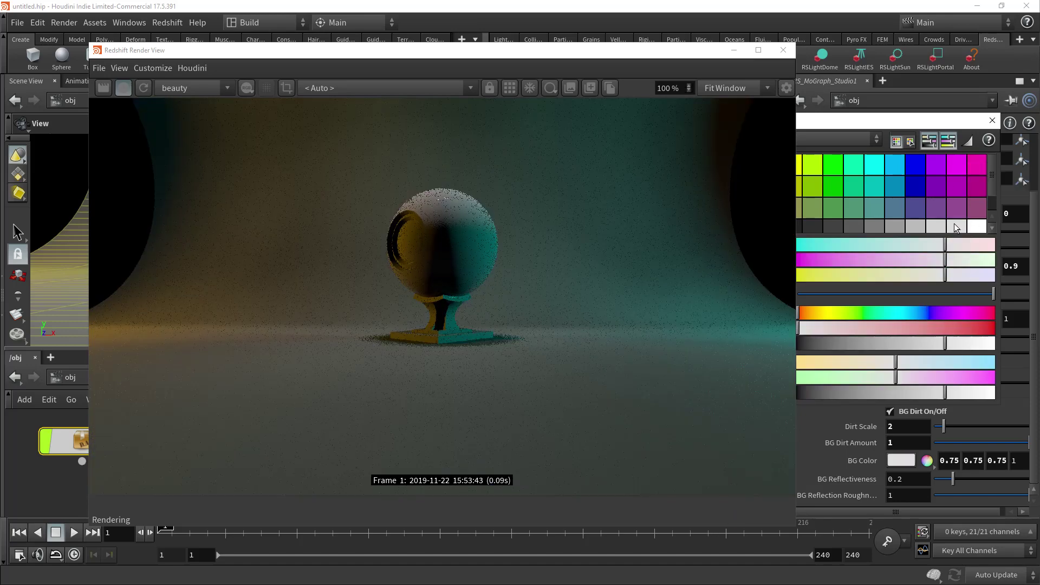
{"action": "left_click", "coordinate": [992, 121]}
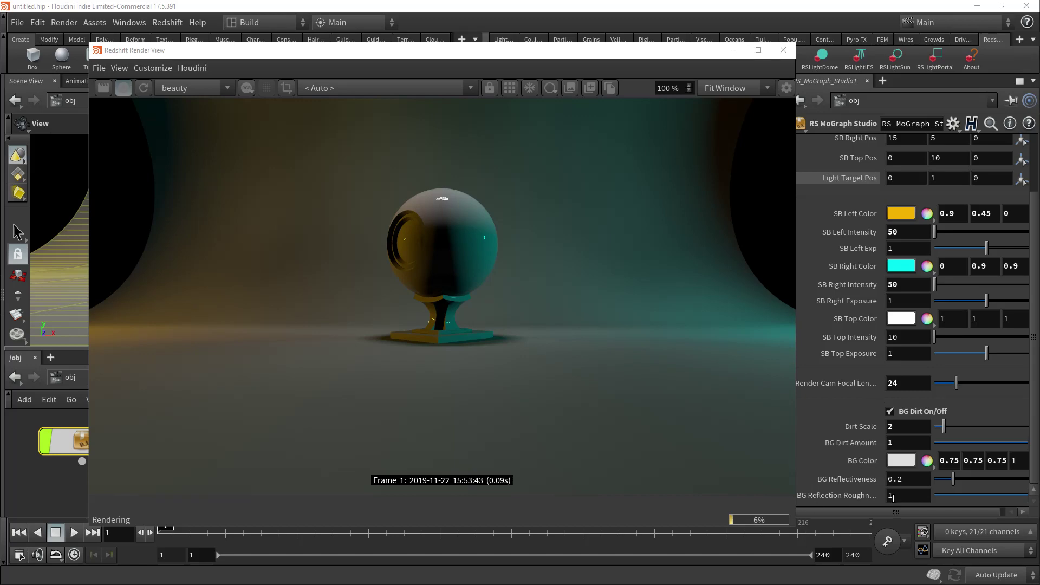
Step: Set BG Reflectiveness to 1 and BG Reflection Roughness to 0.2
{"action": "left_click", "coordinate": [913, 478]}
{"action": "type", "text": "1"}
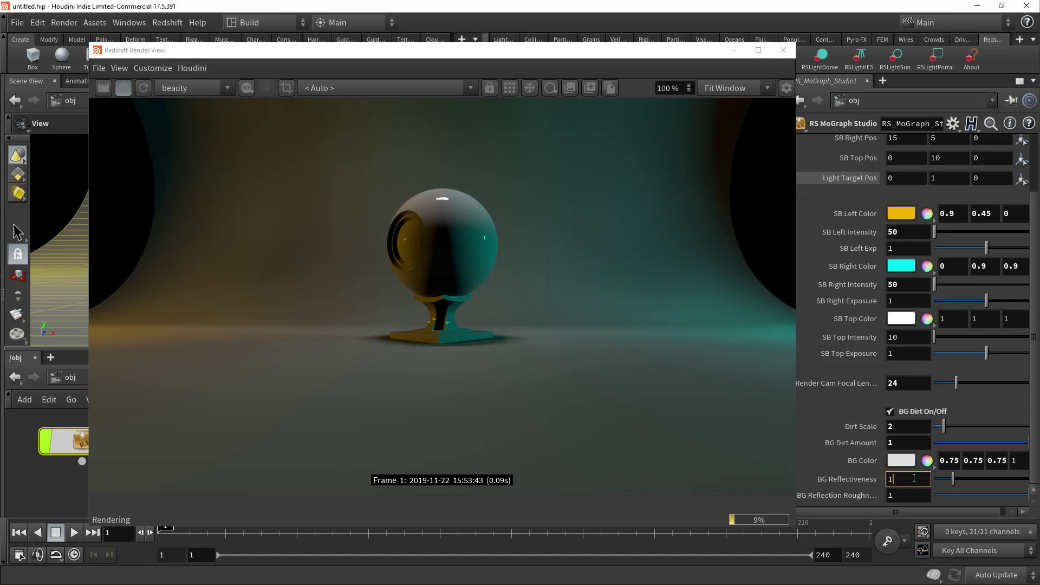
{"action": "key", "text": "Return"}
{"action": "left_click", "coordinate": [911, 495]}
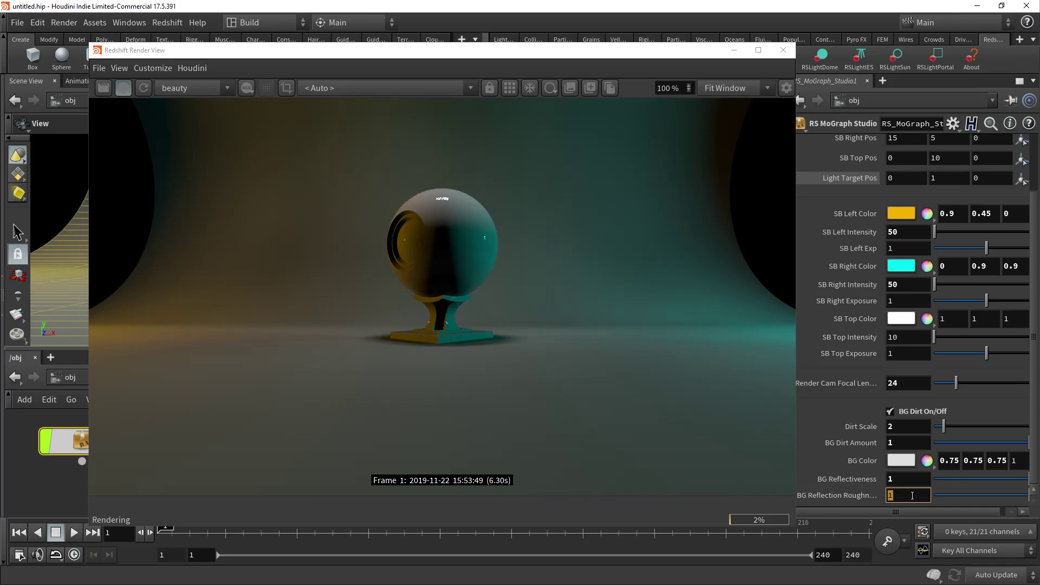
{"action": "type", "text": ".4"}
{"action": "key", "text": "Return"}
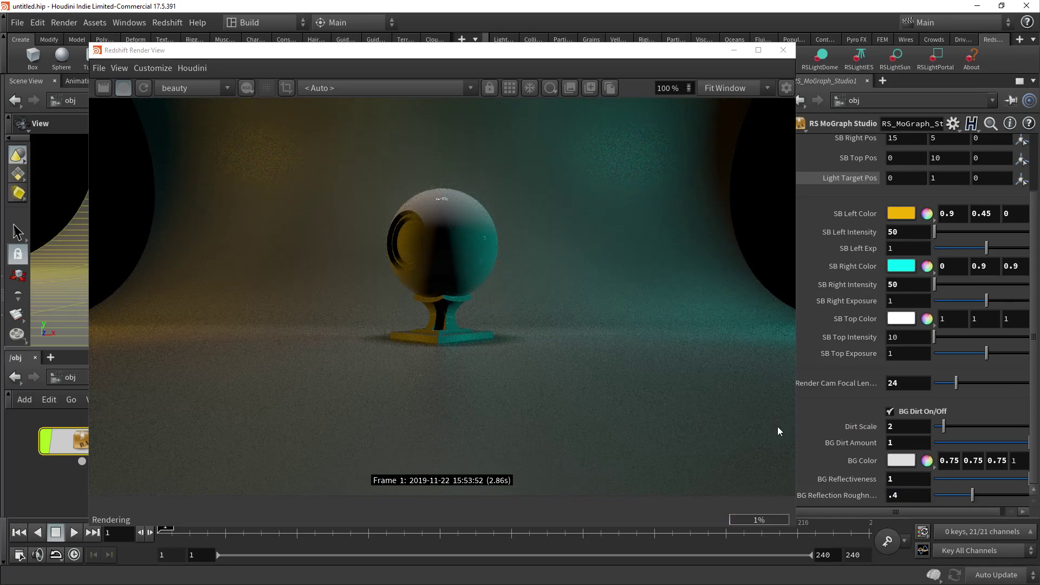
{"action": "left_click", "coordinate": [914, 495]}
{"action": "type", "text": ".2"}
{"action": "key", "text": "Return"}
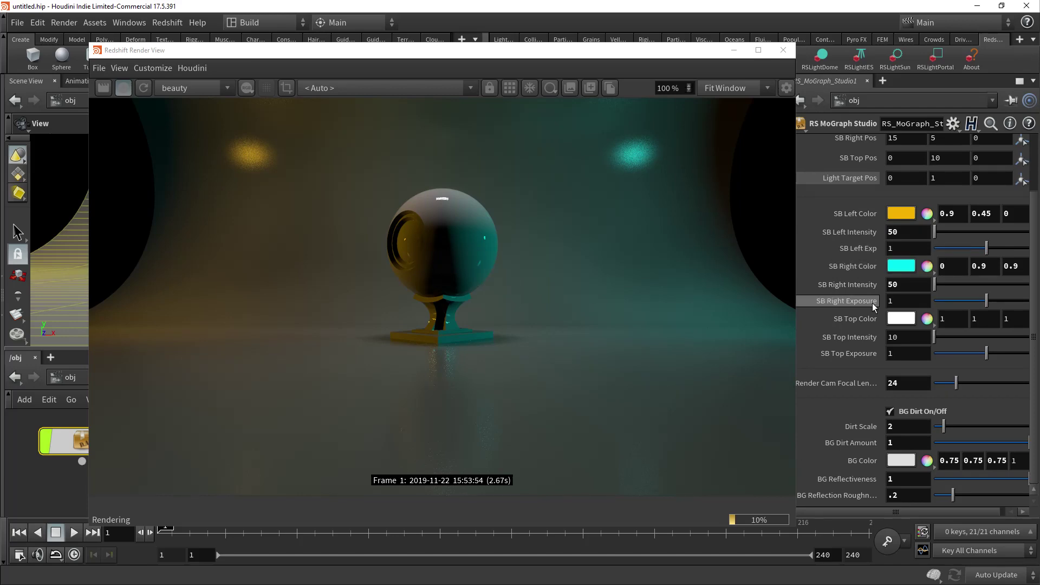
Step: Return Render Cam Focal Length to 35 and refresh the render
{"action": "left_click", "coordinate": [903, 383]}
{"action": "type", "text": "35"}
{"action": "key", "text": "Return"}
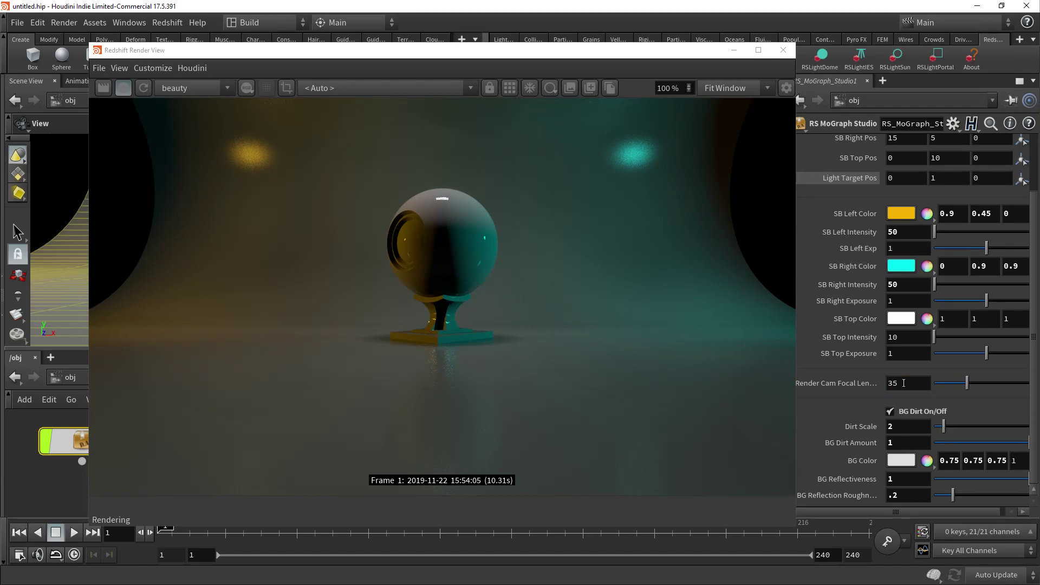
{"action": "left_click", "coordinate": [143, 88]}
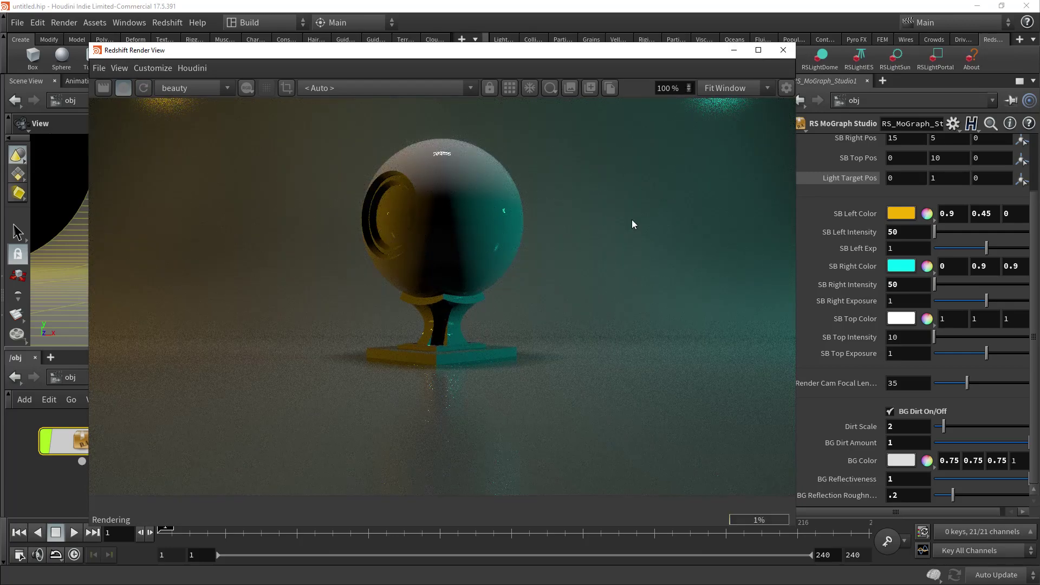